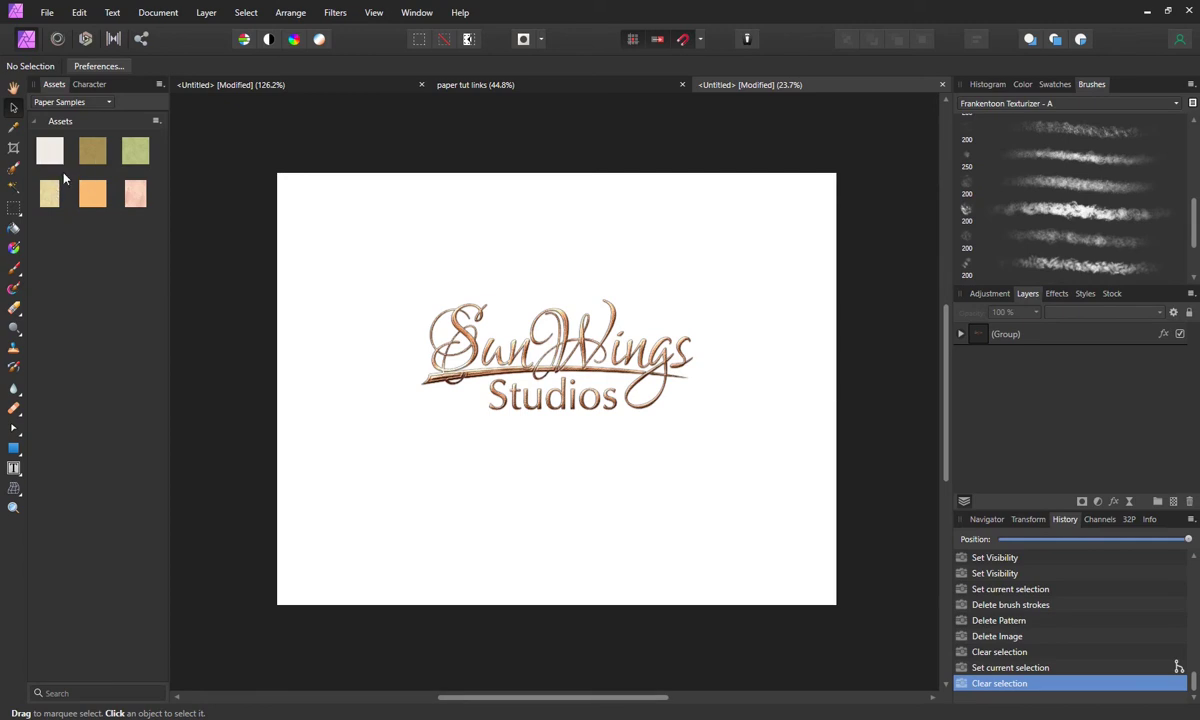
Step: Place the off-white paper sample below the logo Group layer, then deselect it
left_click_drag(50, 160, 504, 351)
left_click_drag(1047, 340, 1045, 378)
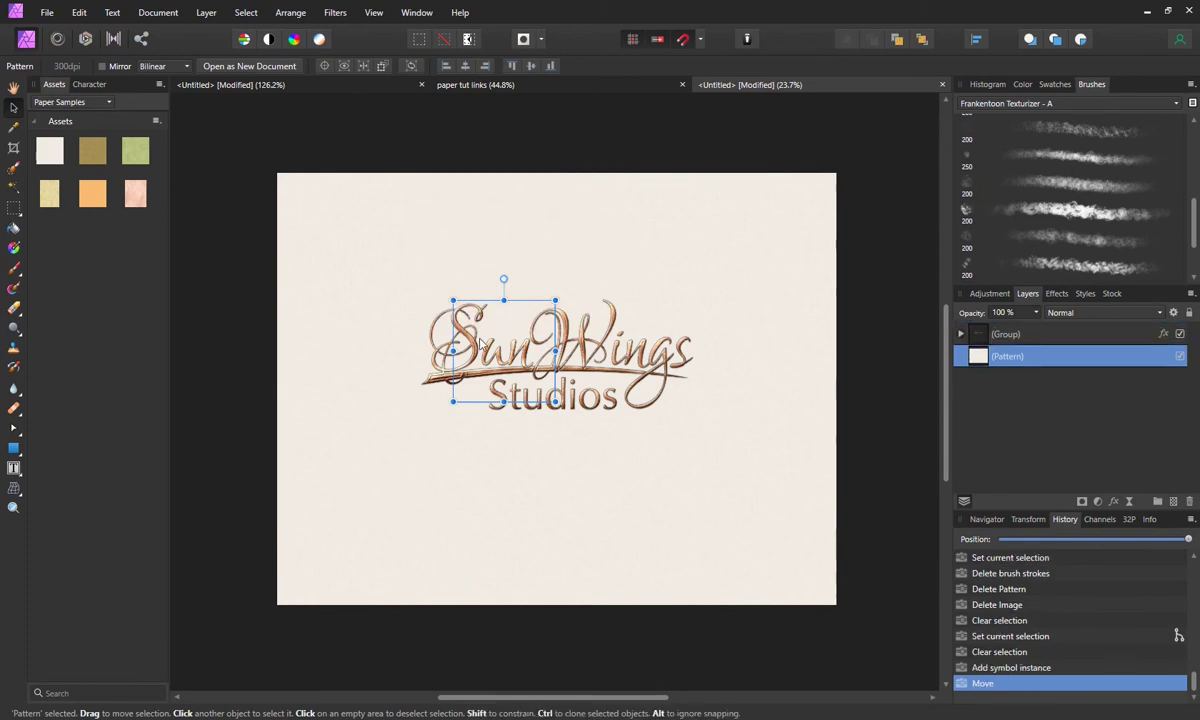
scroll(470, 345, "up", 3)
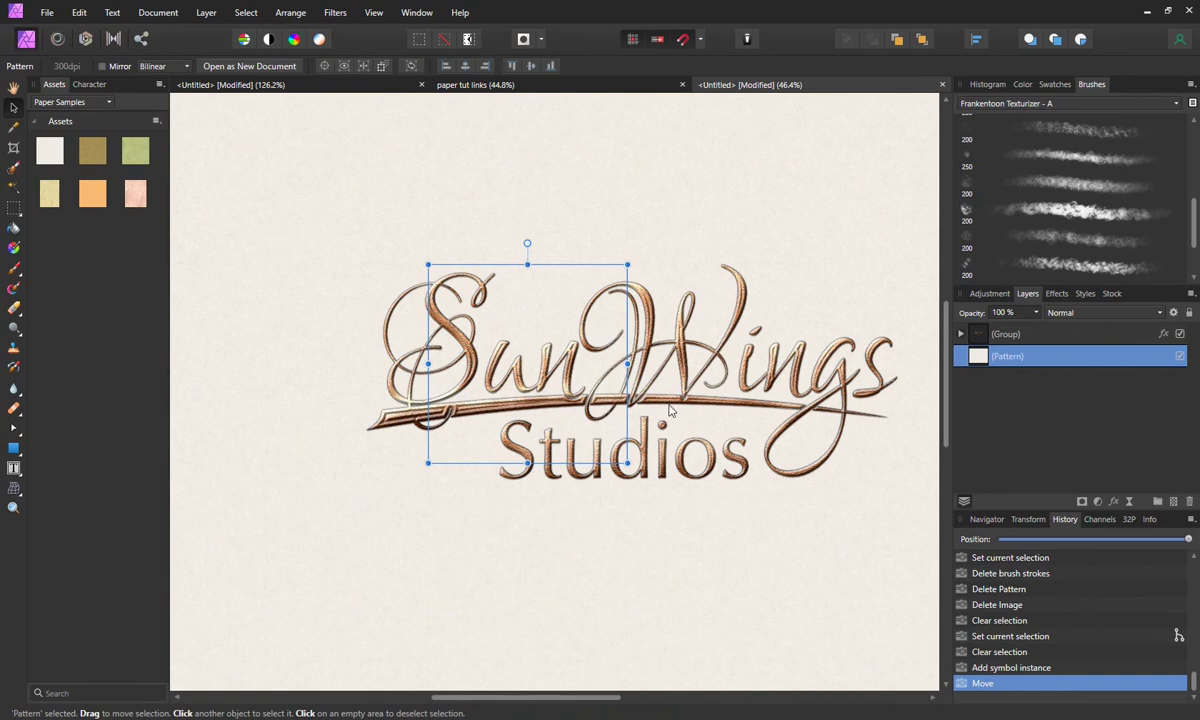
scroll(670, 410, "down", 3)
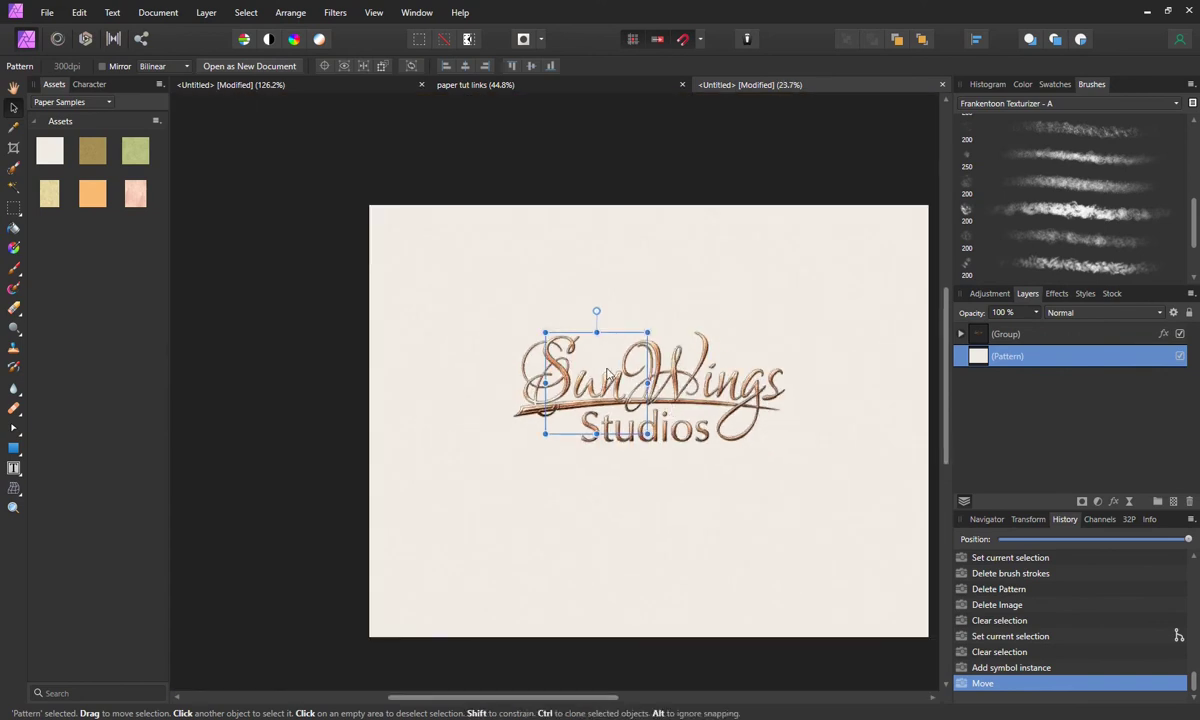
scroll(598, 398, "up", 2)
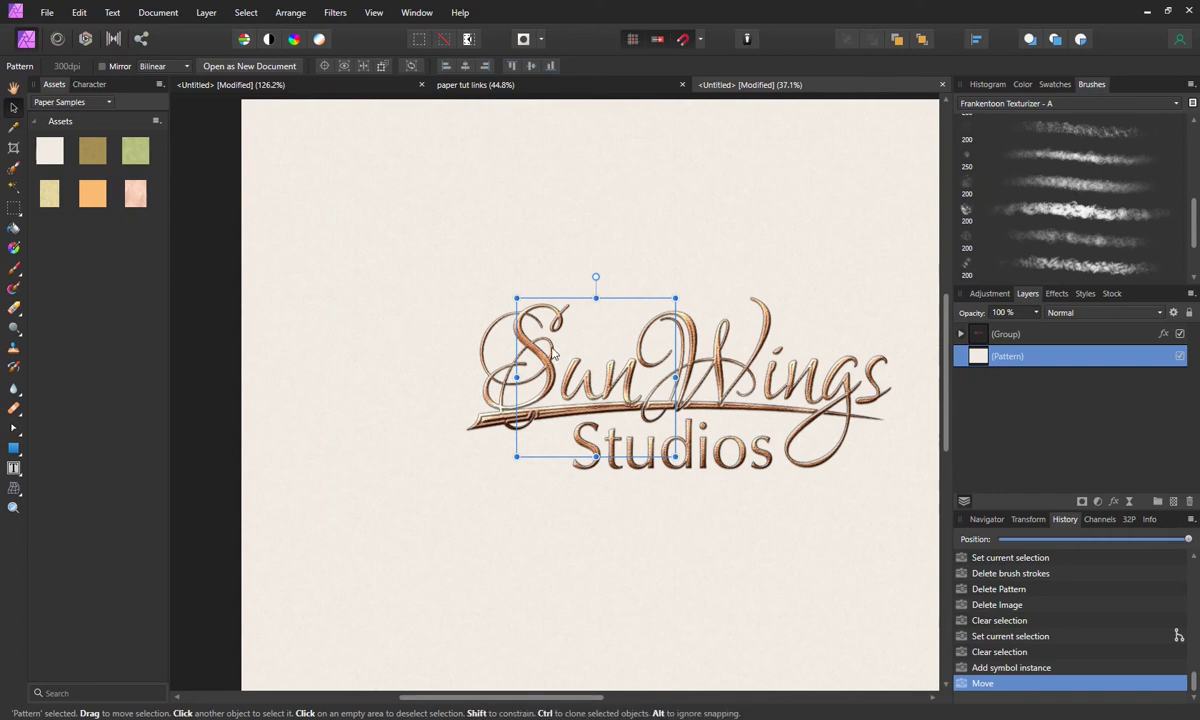
scroll(547, 350, "down", 1)
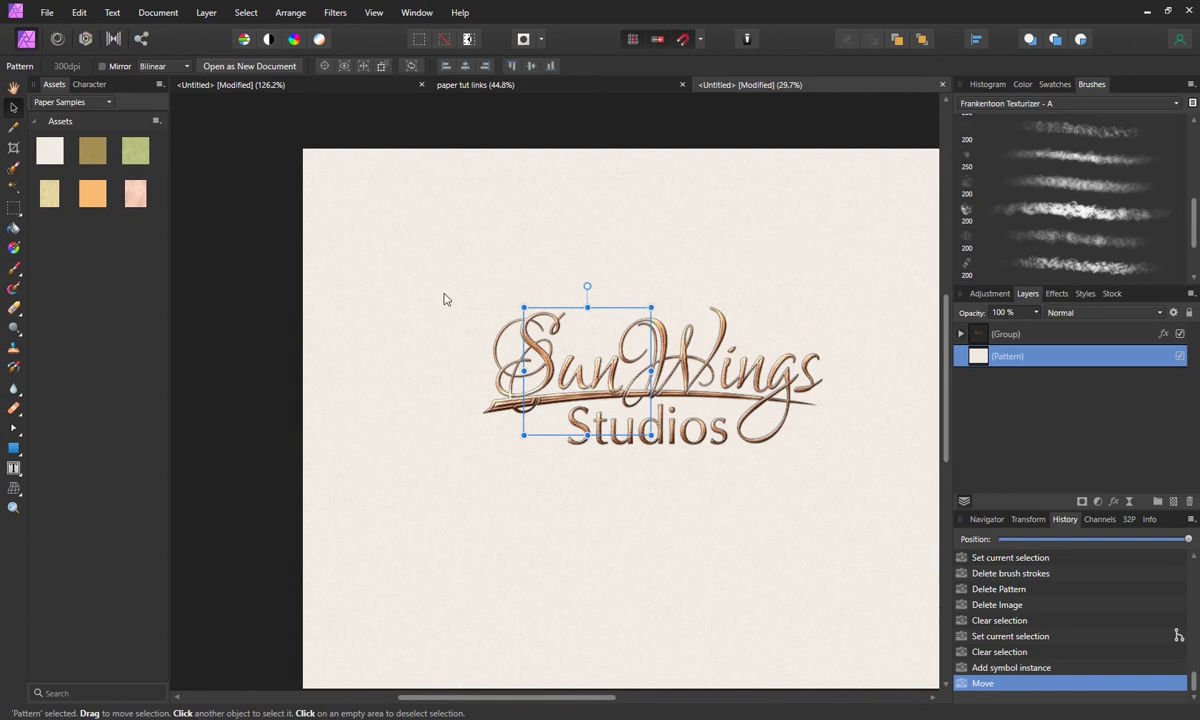
key("ctrl+d")
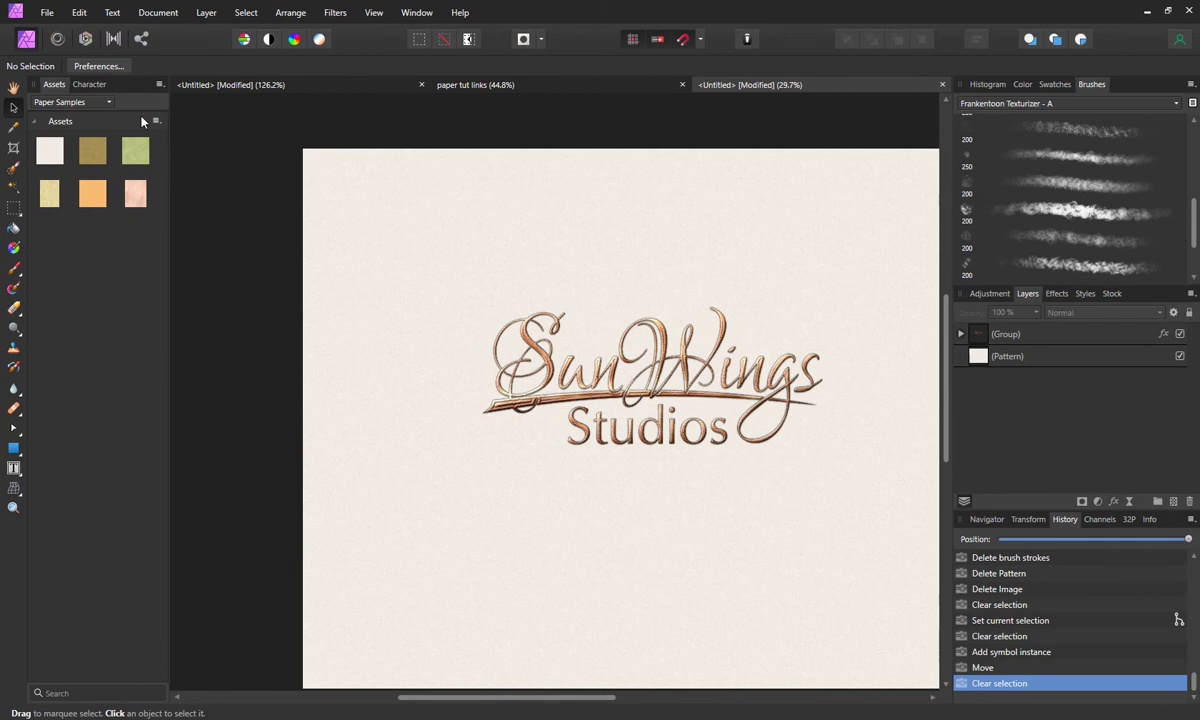
Step: Go to the first Untitled document and select its empty (Pattern) layer
left_click(292, 86)
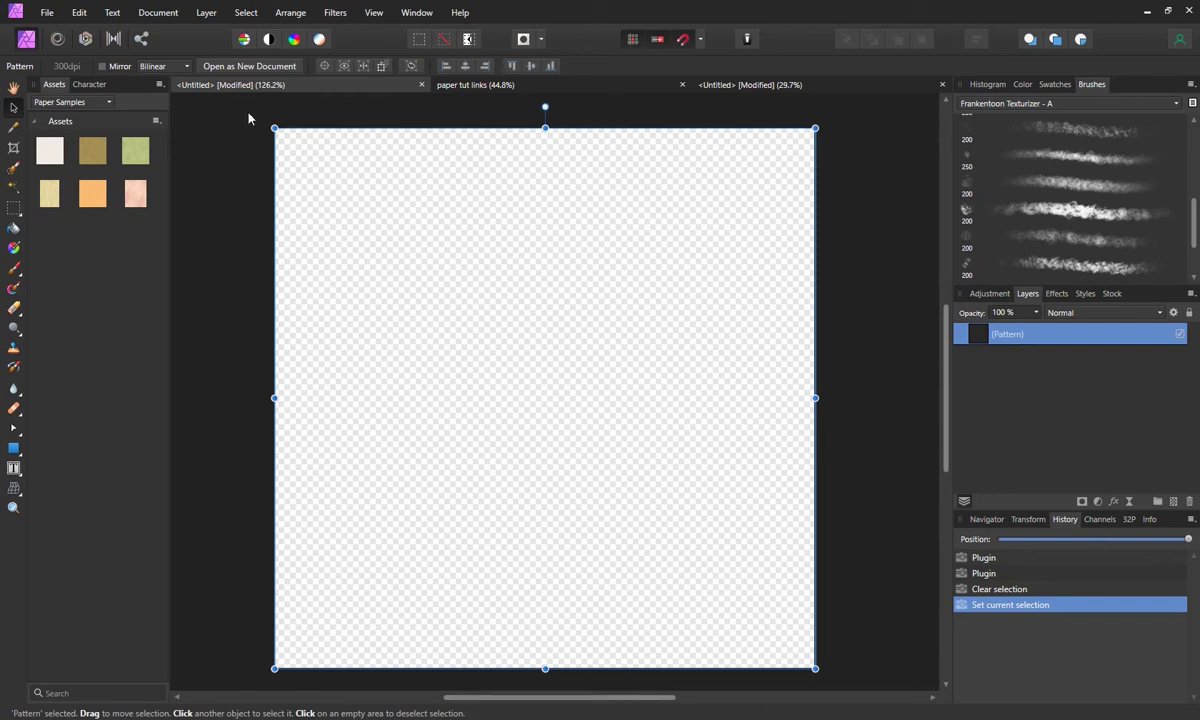
left_click(207, 14)
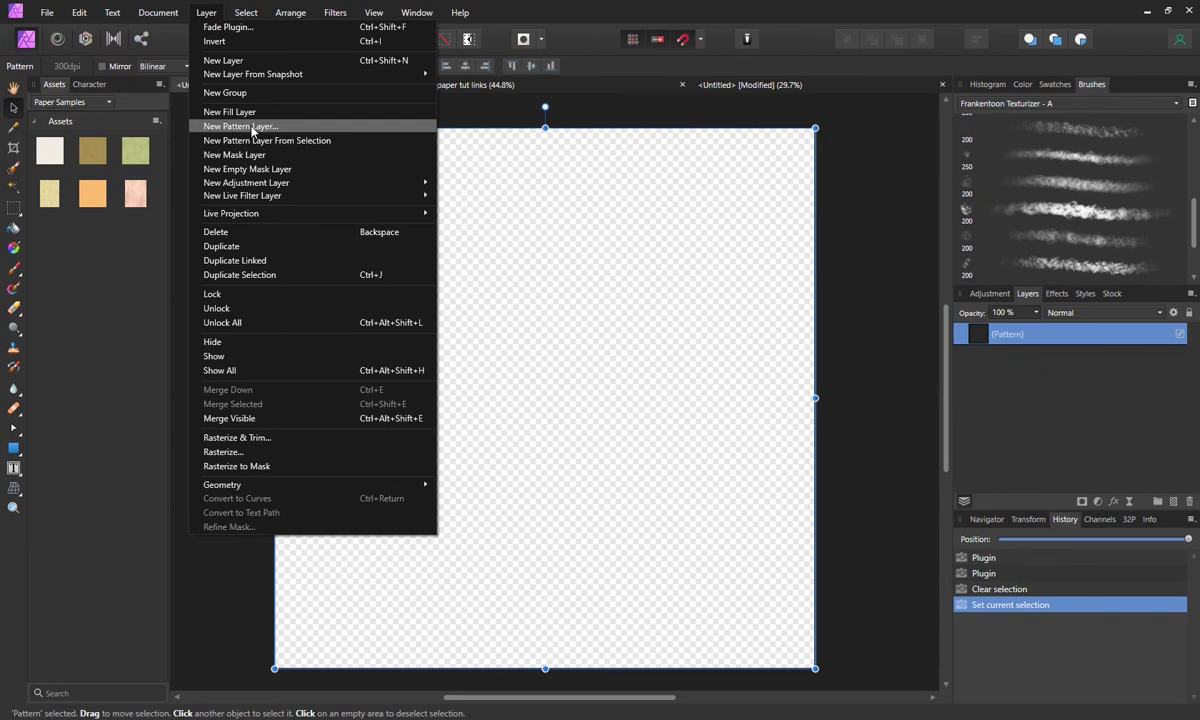
left_click(570, 270)
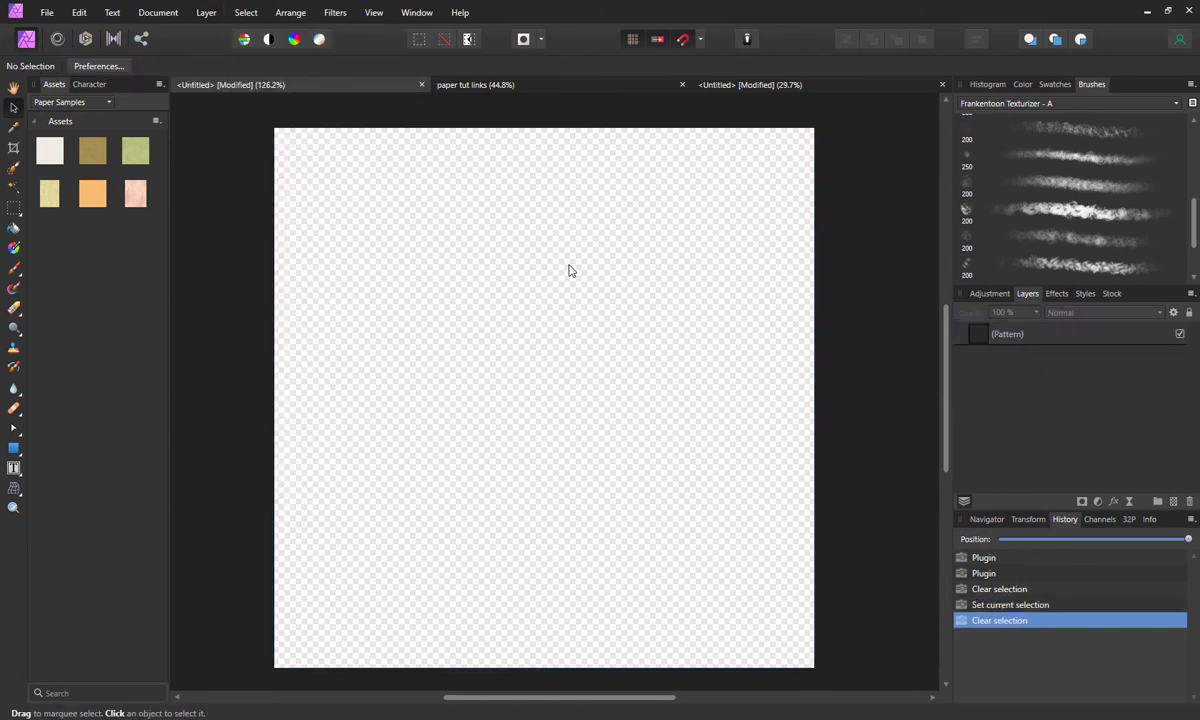
left_click(1034, 336)
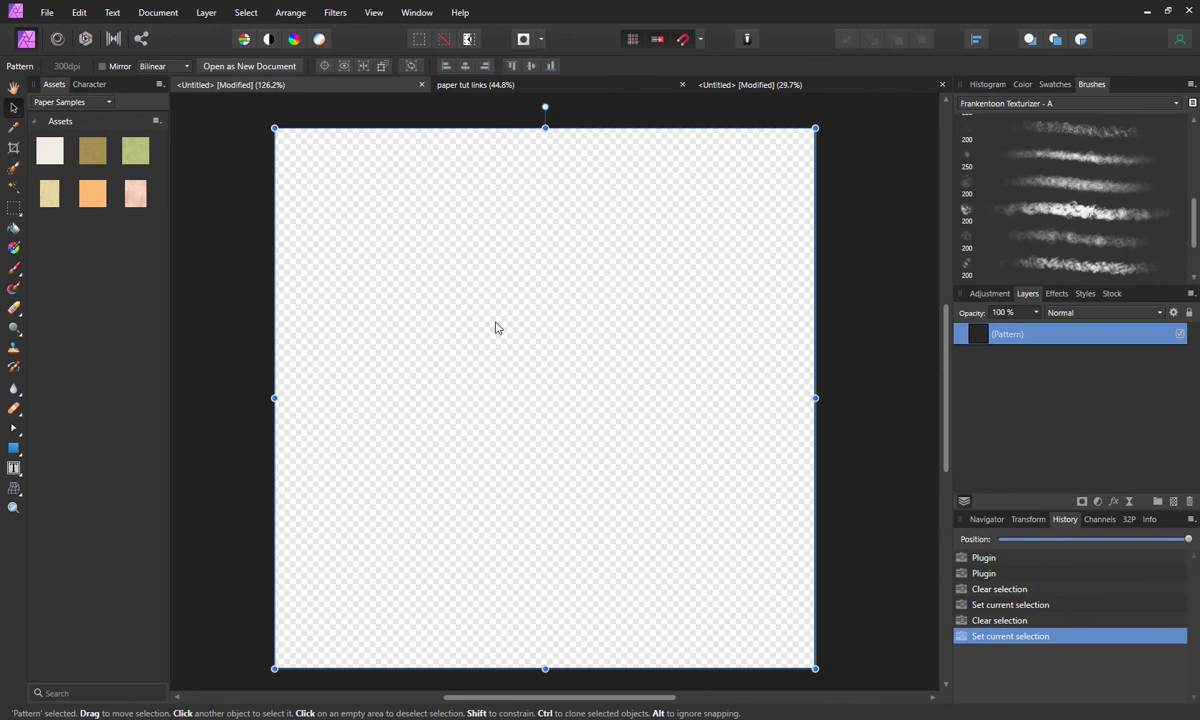
Step: Run Filters > Plugins > Filter Forge > Filter Forge 9 on the Pattern layer
left_click(335, 13)
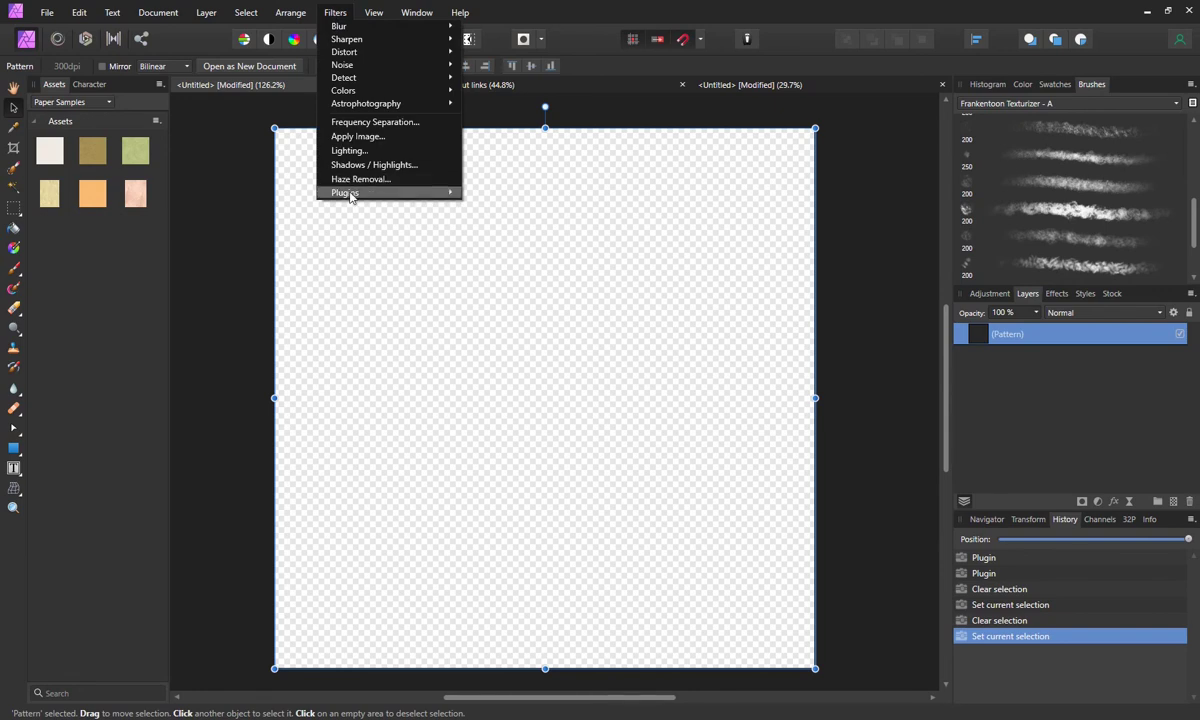
mouse_move(349, 195)
mouse_move(492, 198)
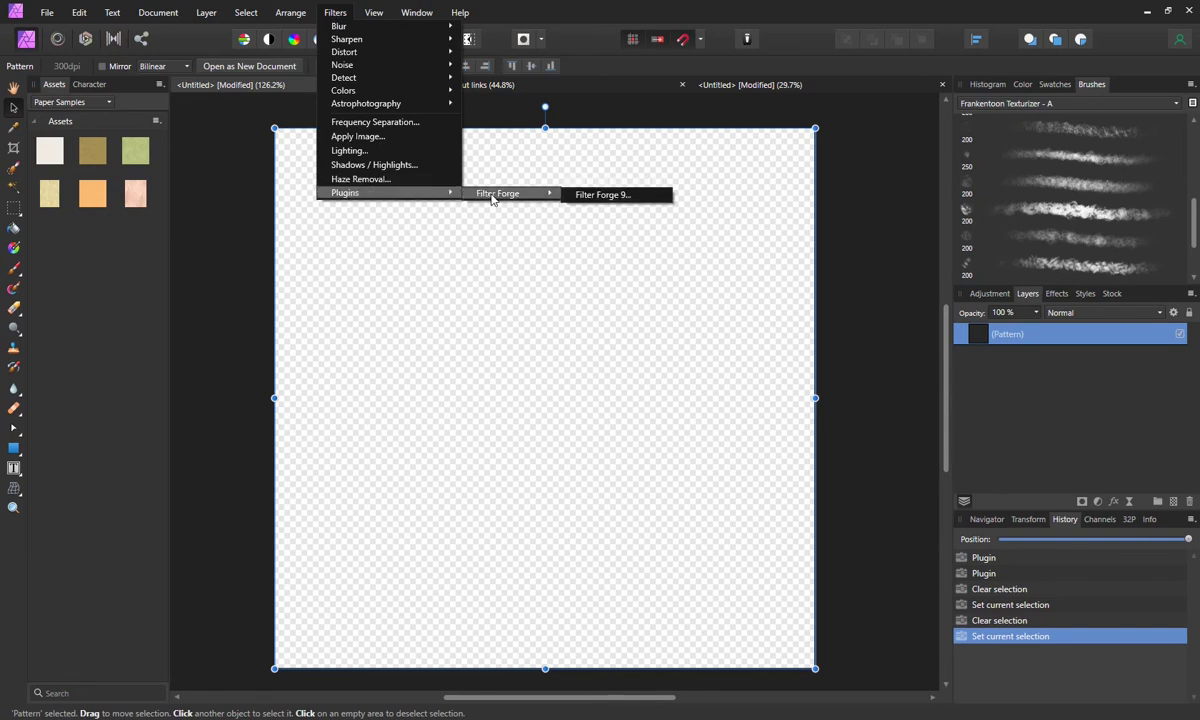
left_click(603, 195)
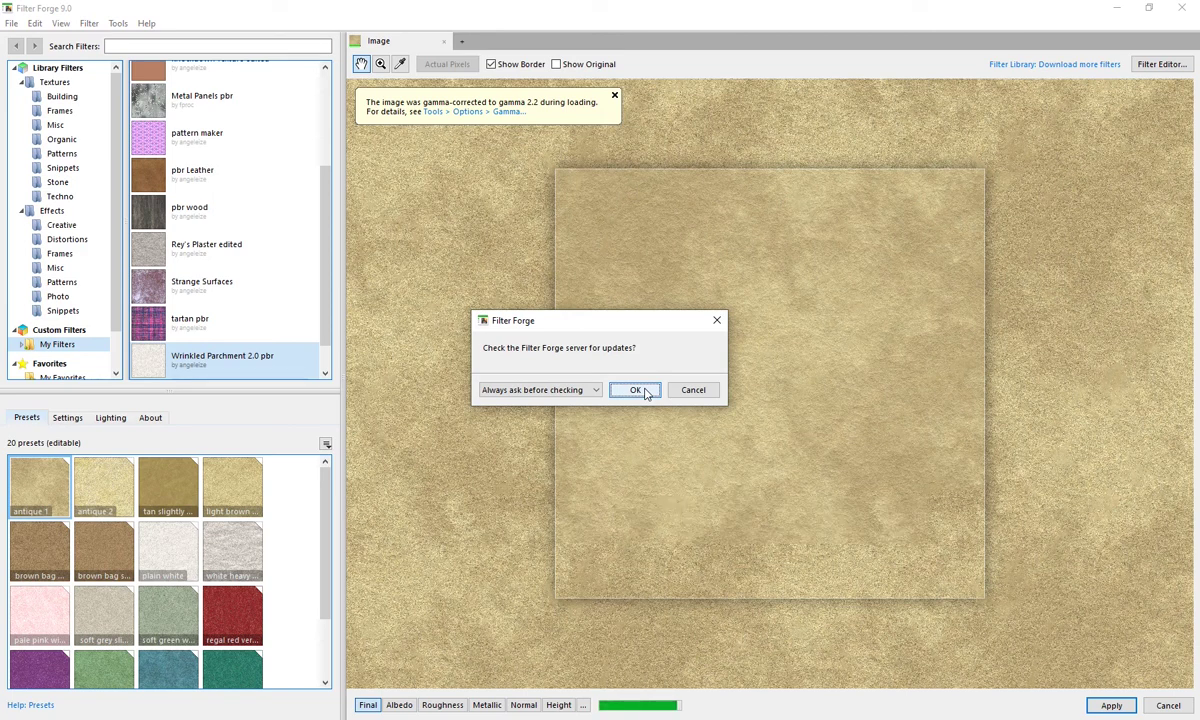
Step: Dismiss the update check and apply the 'soft grey slightly wrinkled' parchment preset
left_click(689, 390)
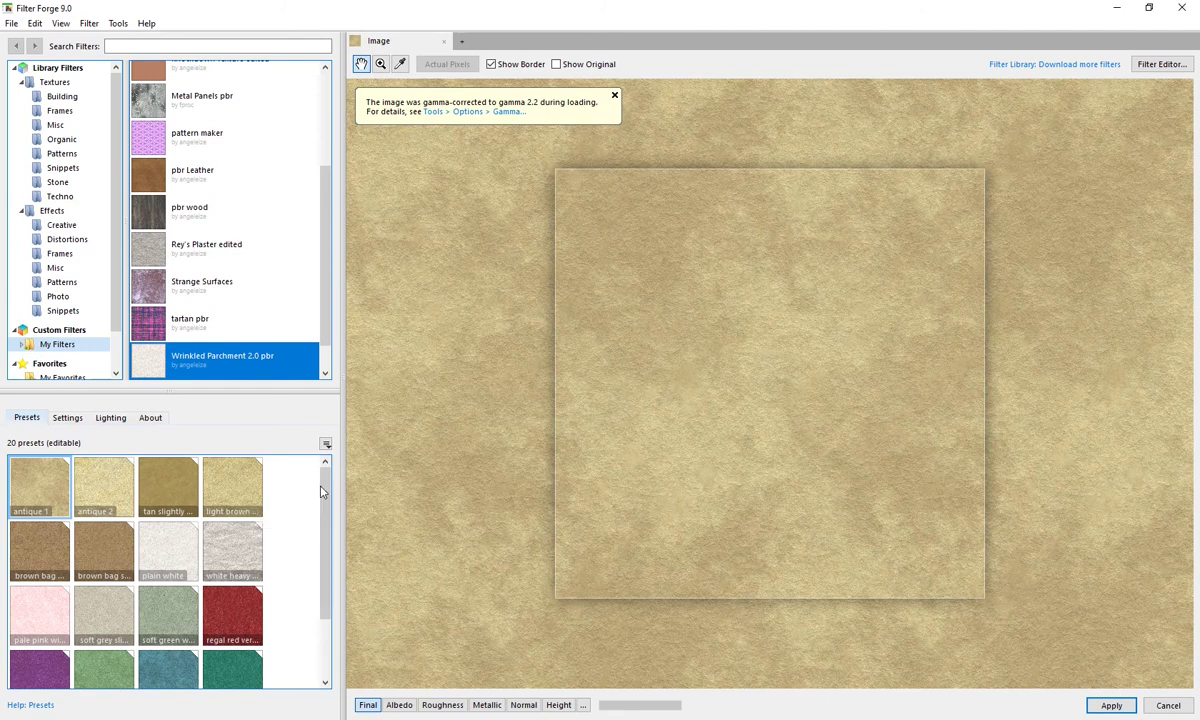
left_click_drag(322, 487, 321, 538)
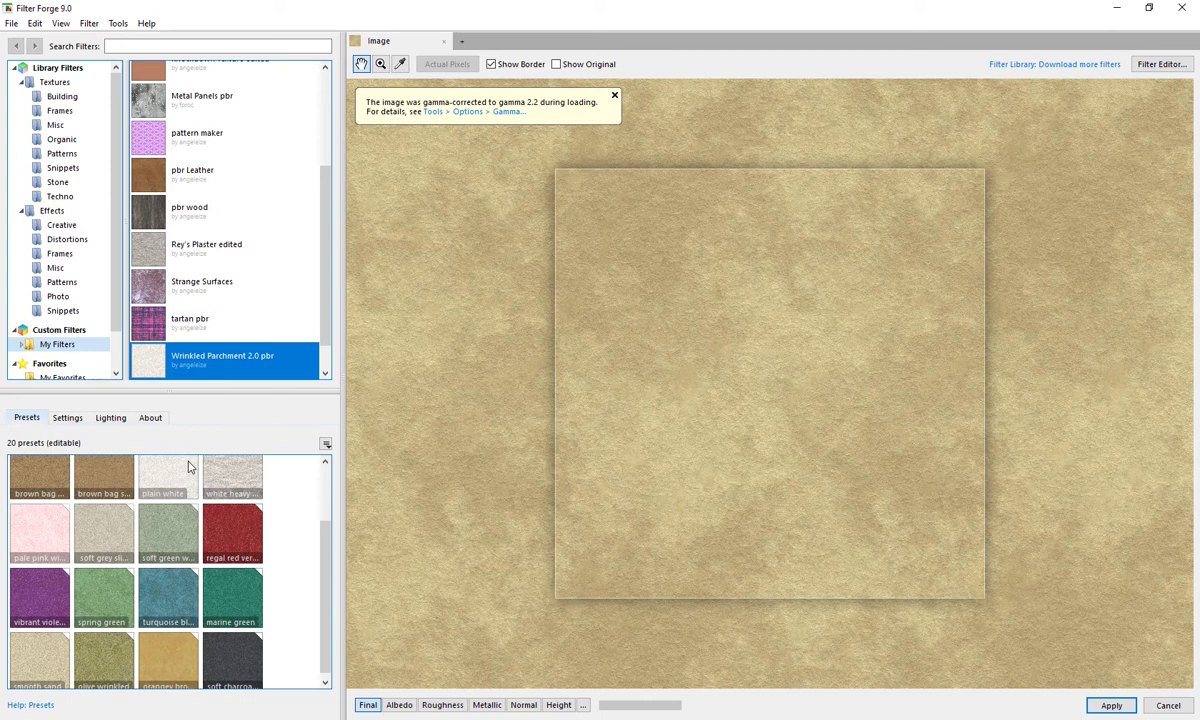
left_click(97, 539)
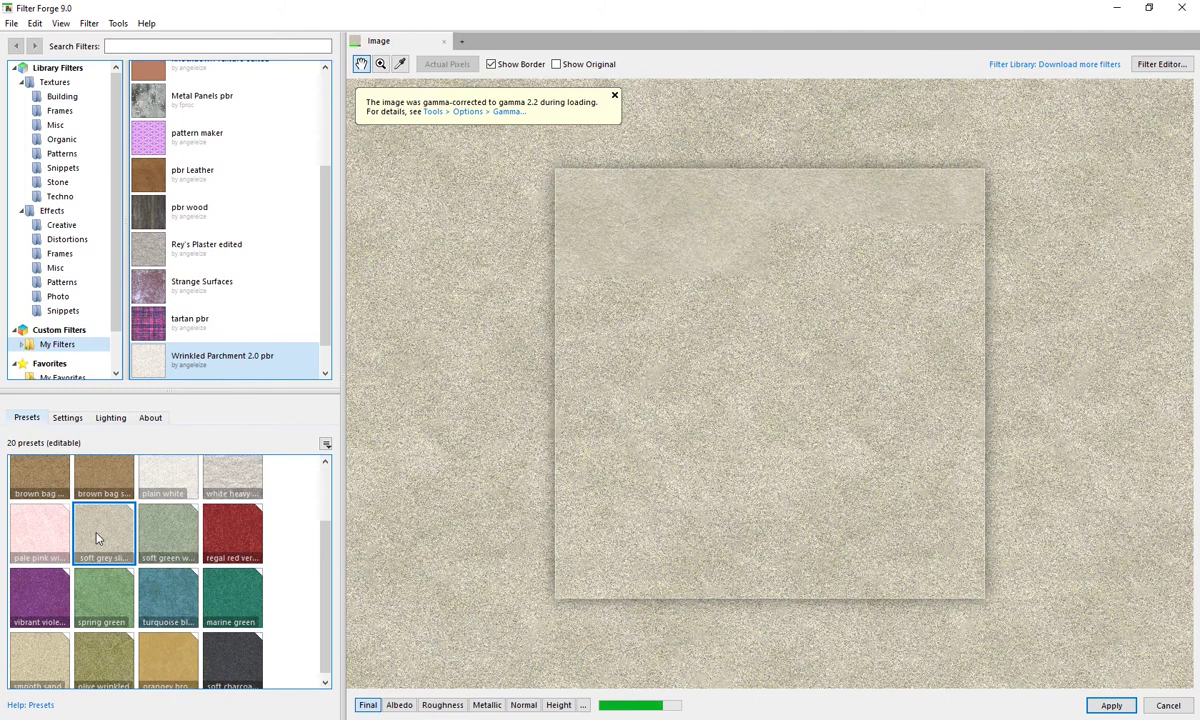
Step: In the texture Settings, drag the wrinklyness slider down to 0
left_click(66, 421)
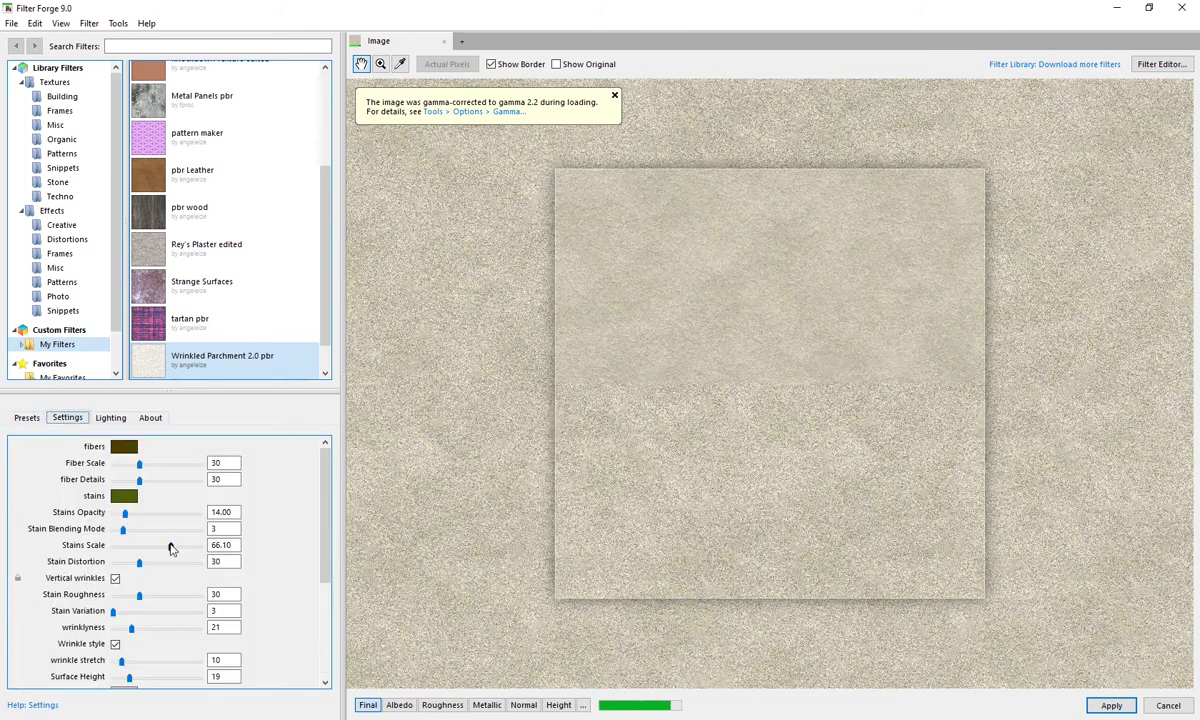
scroll(170, 548, "down", 3)
scroll(170, 548, "up", 3)
scroll(170, 548, "down", 1)
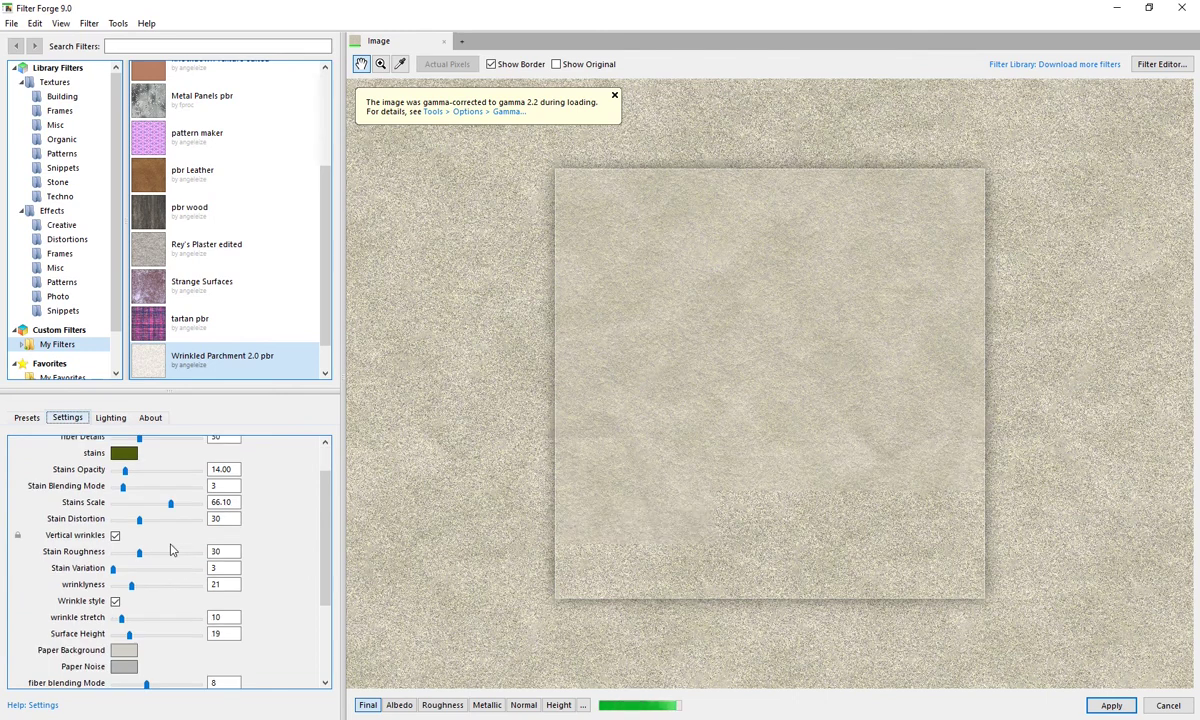
scroll(170, 548, "up", 1)
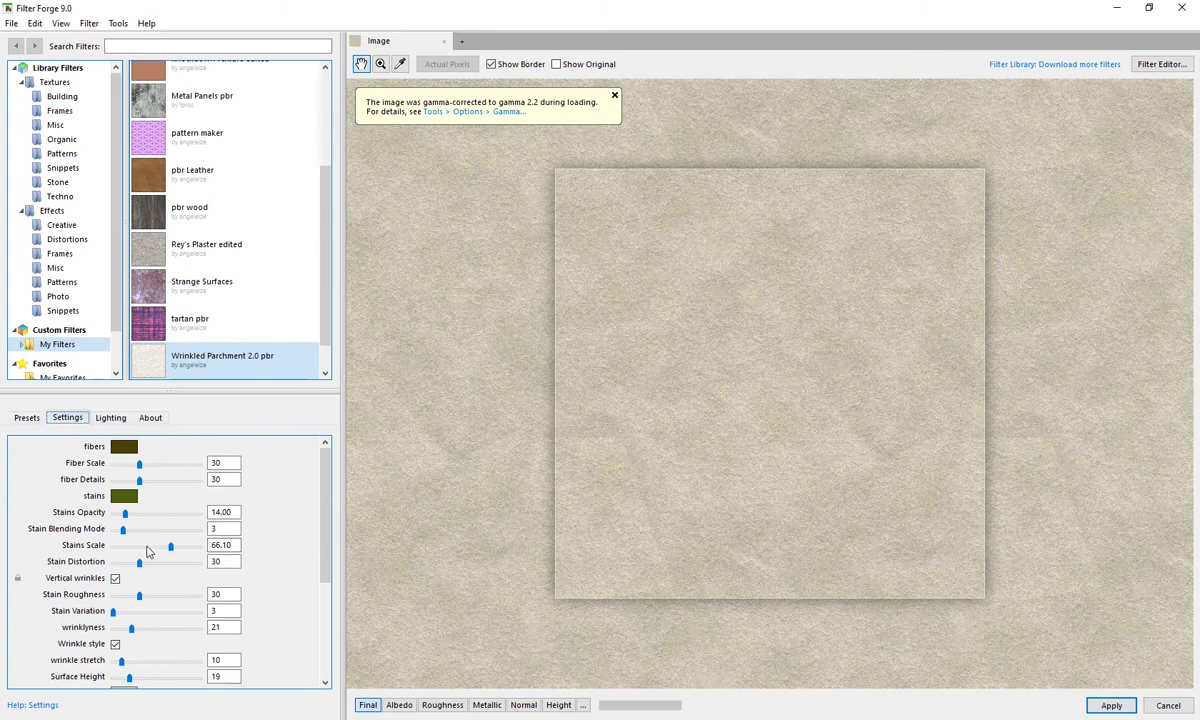
scroll(147, 551, "down", 1)
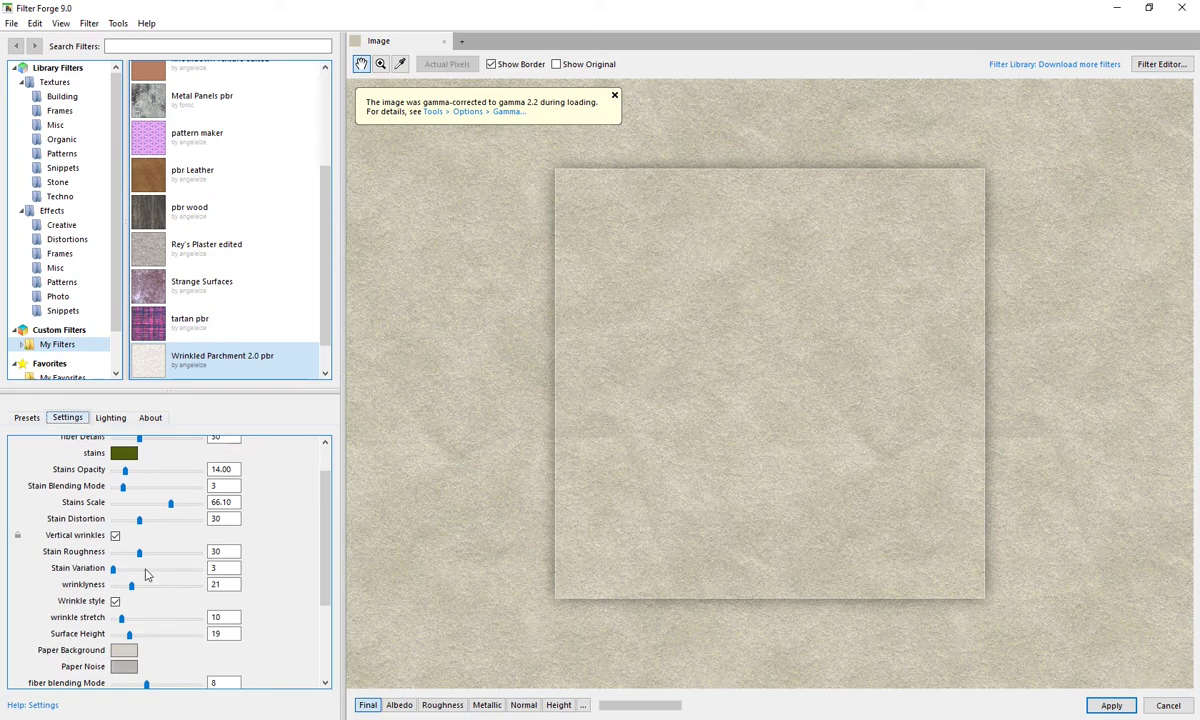
left_click_drag(131, 584, 113, 586)
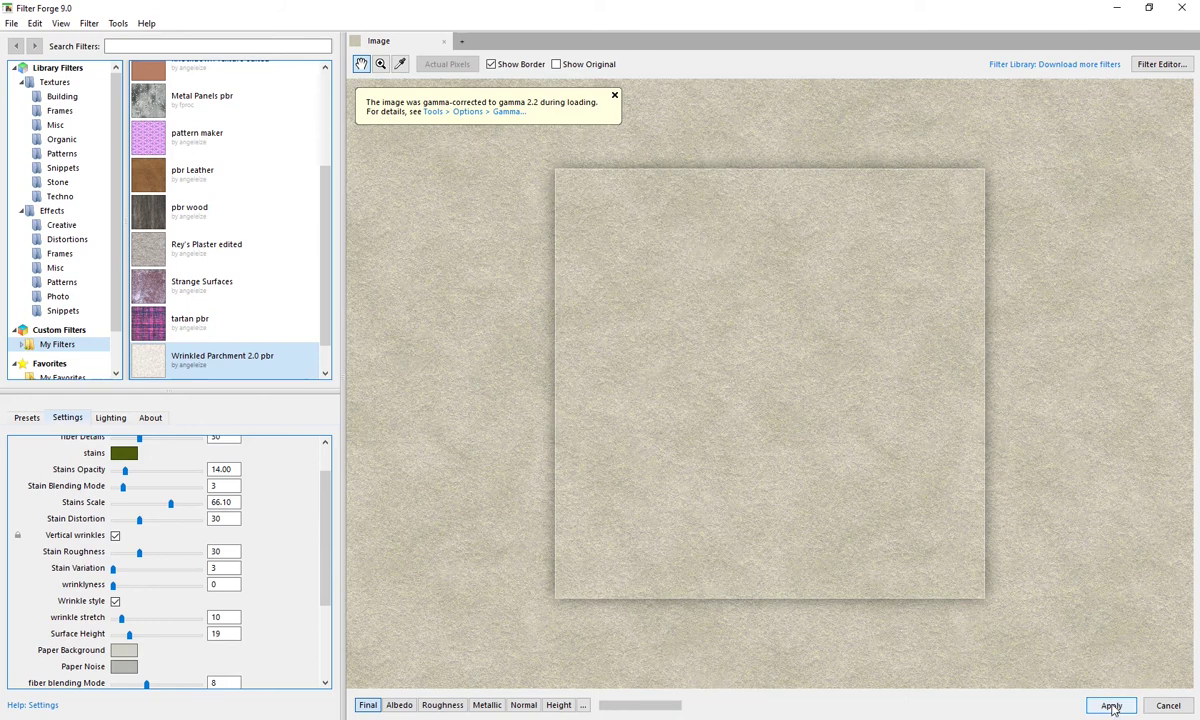
Step: Apply the Filter Forge texture to the Pattern layer, then resize the tile and move it up-left
left_click(1111, 706)
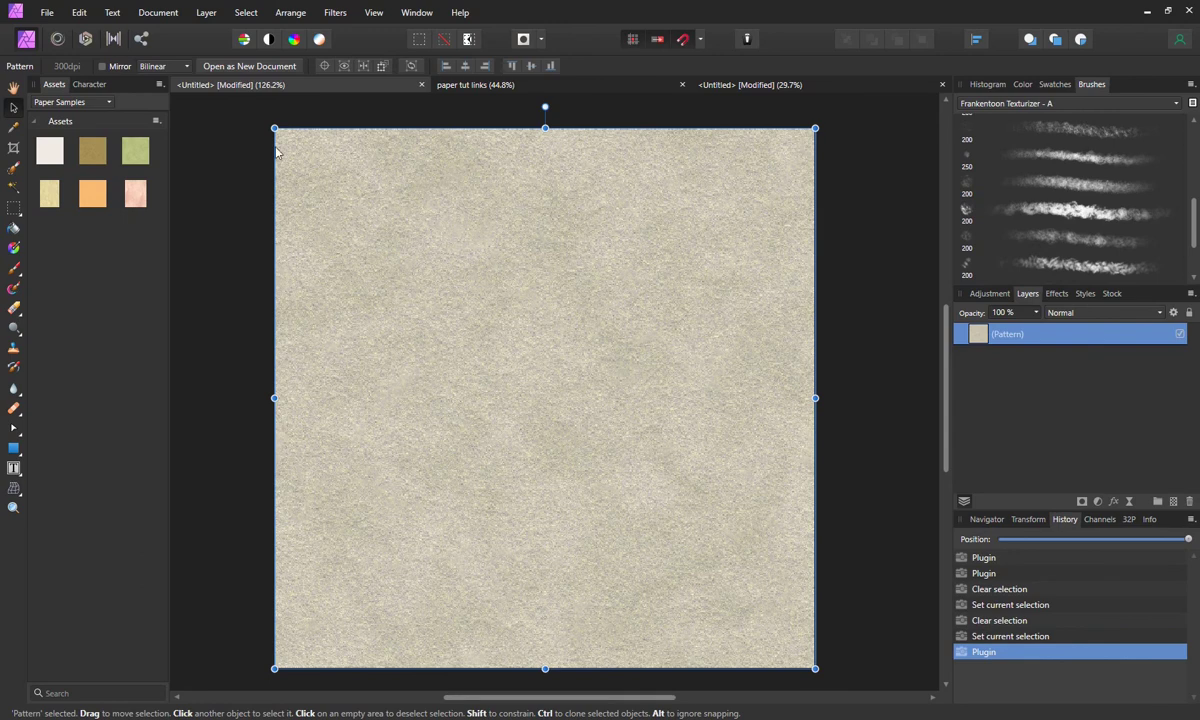
left_click_drag(274, 128, 365, 218)
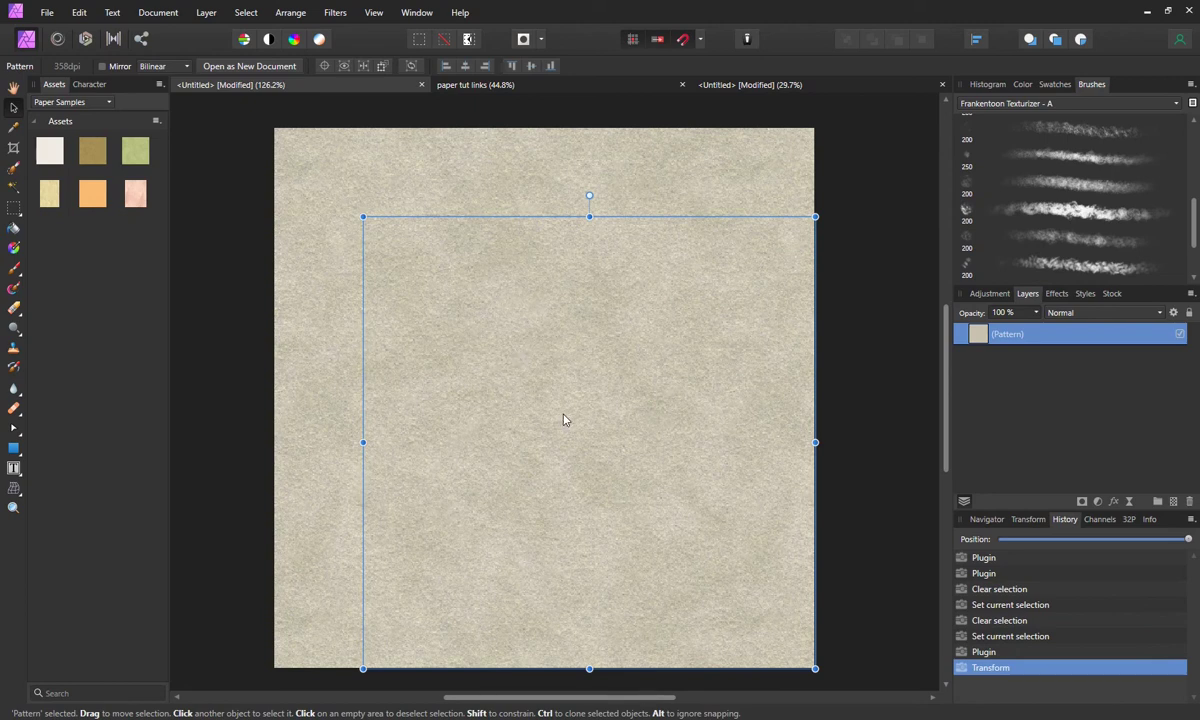
left_click_drag(565, 420, 518, 381)
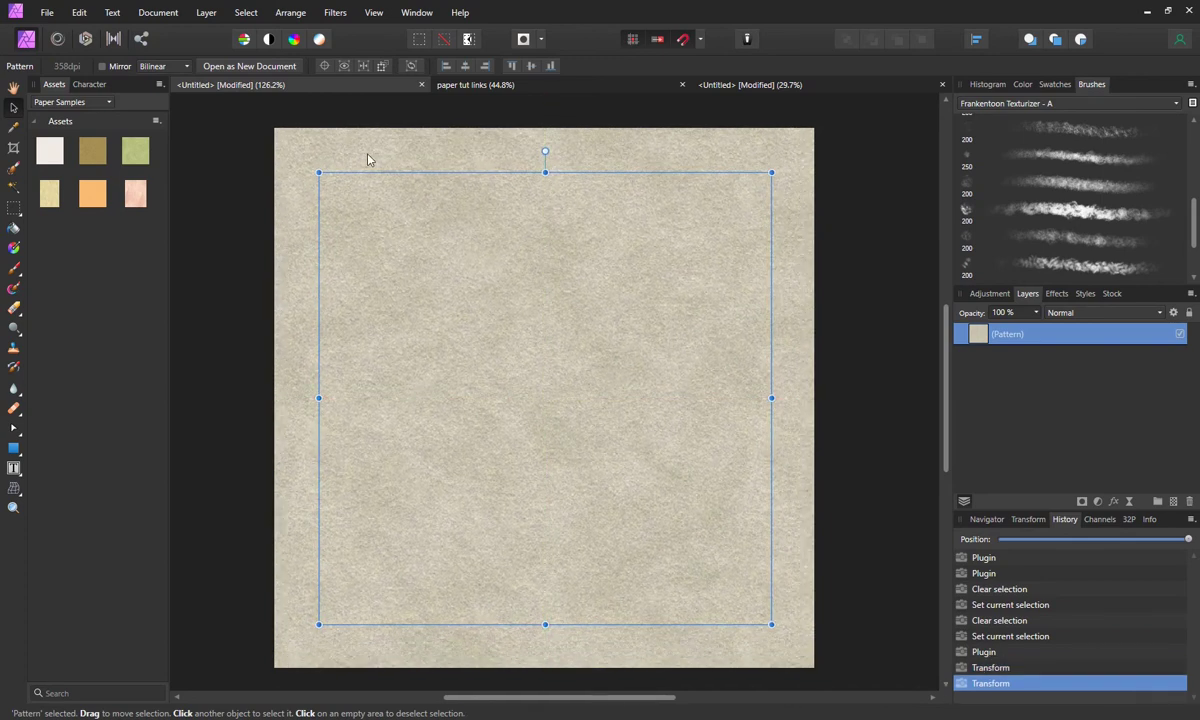
Step: Rotate the tile about 25°, shrink it slightly, centre it, then rotate it back to nearly level
left_click_drag(544, 153, 447, 170)
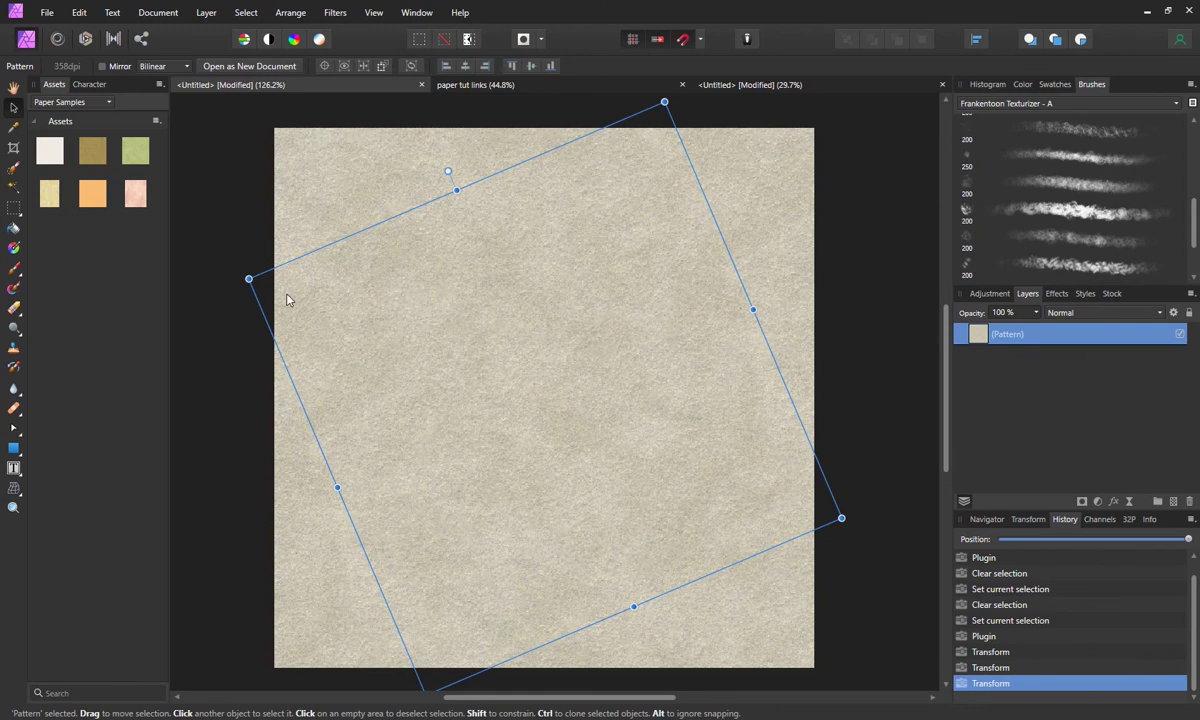
left_click_drag(249, 279, 347, 320)
left_click_drag(552, 383, 547, 396)
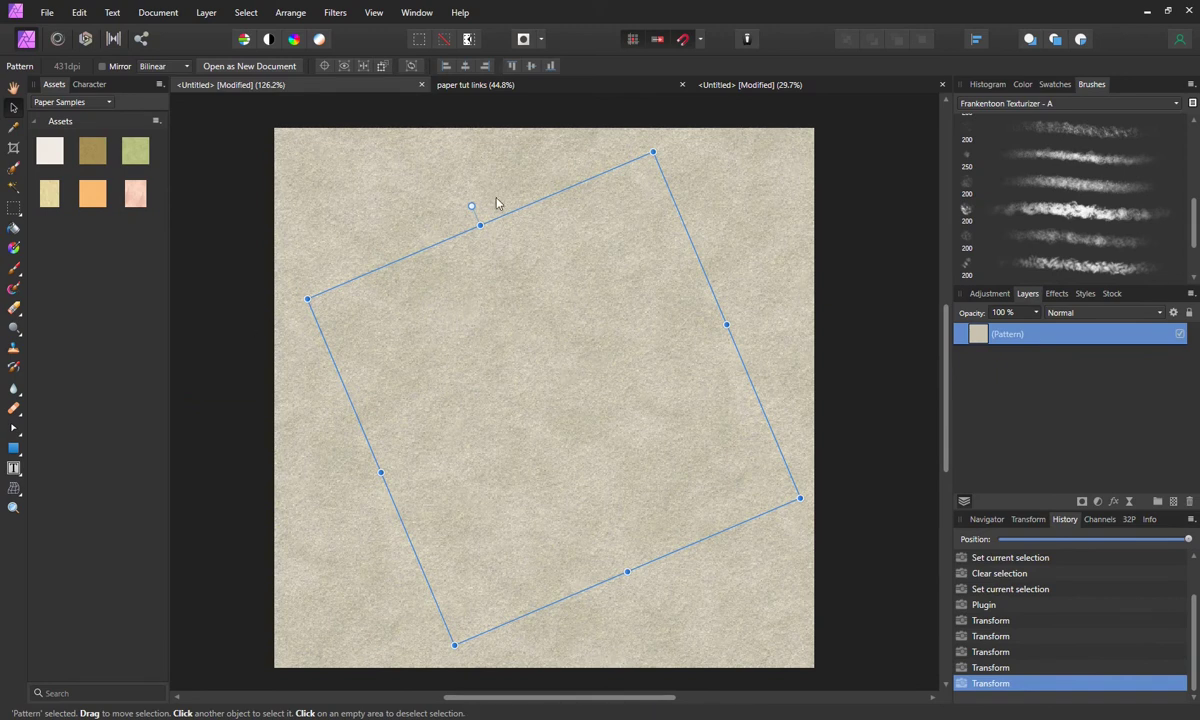
left_click_drag(472, 206, 555, 190)
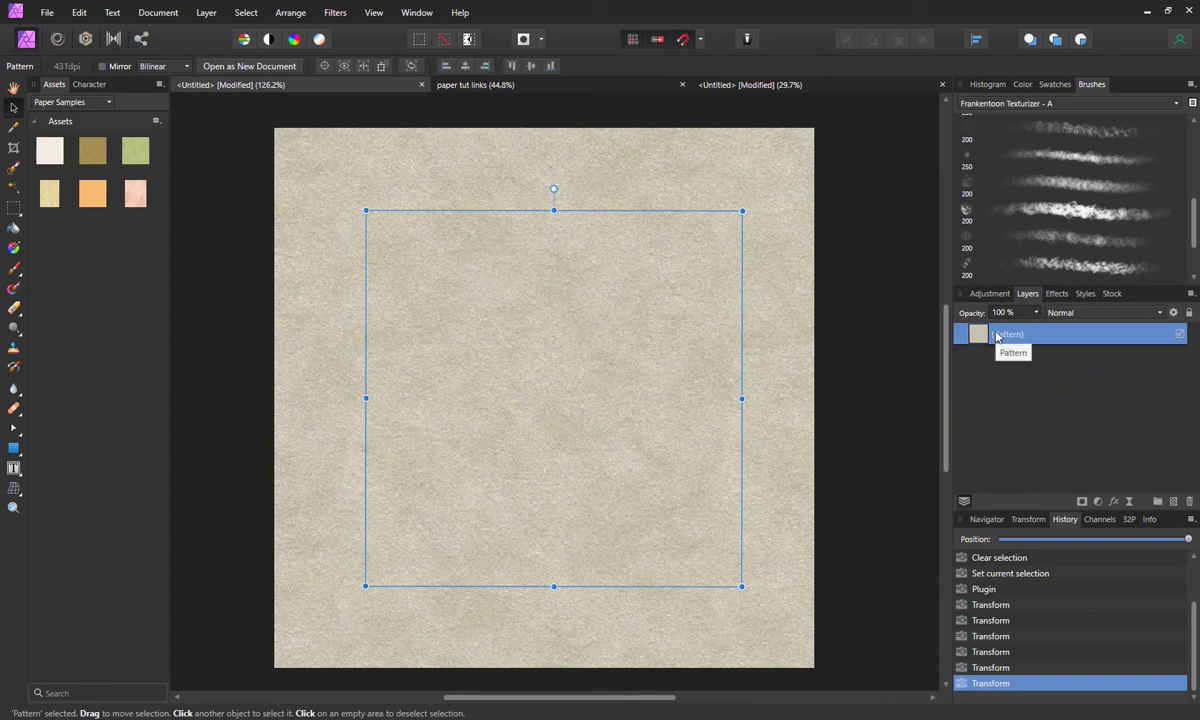
Step: Add the grey pattern to Paper Samples with Add from Selection, then return to the logo document
left_click(158, 123)
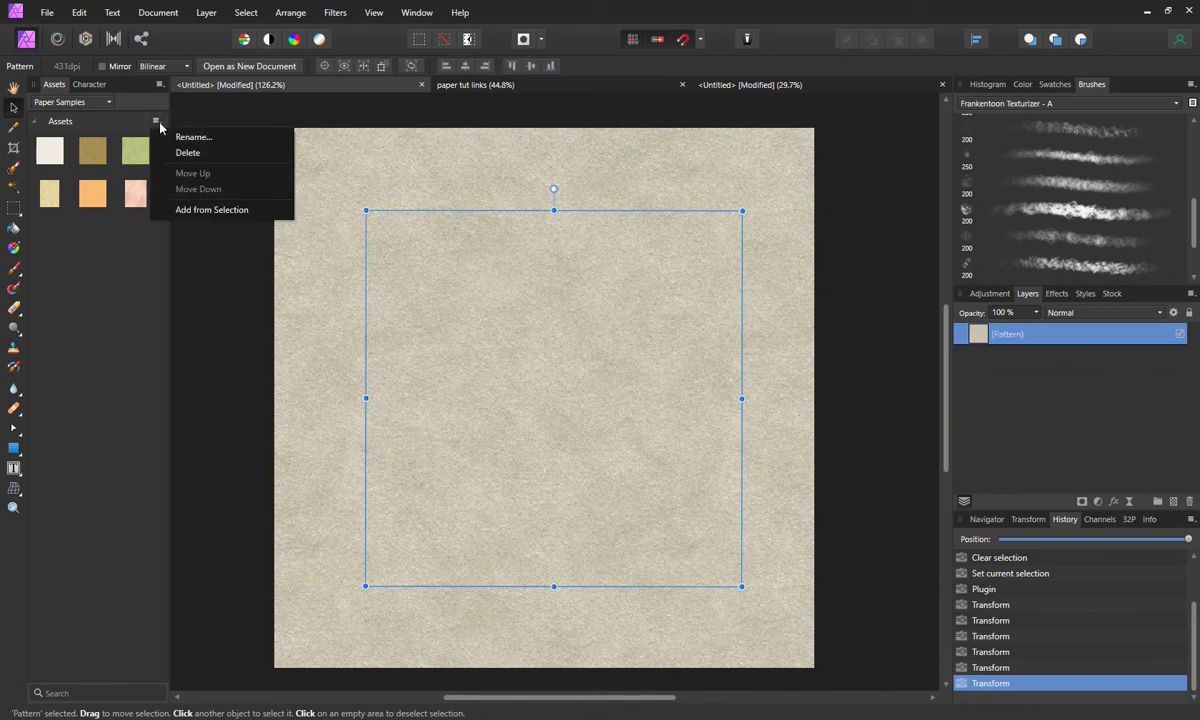
left_click(201, 210)
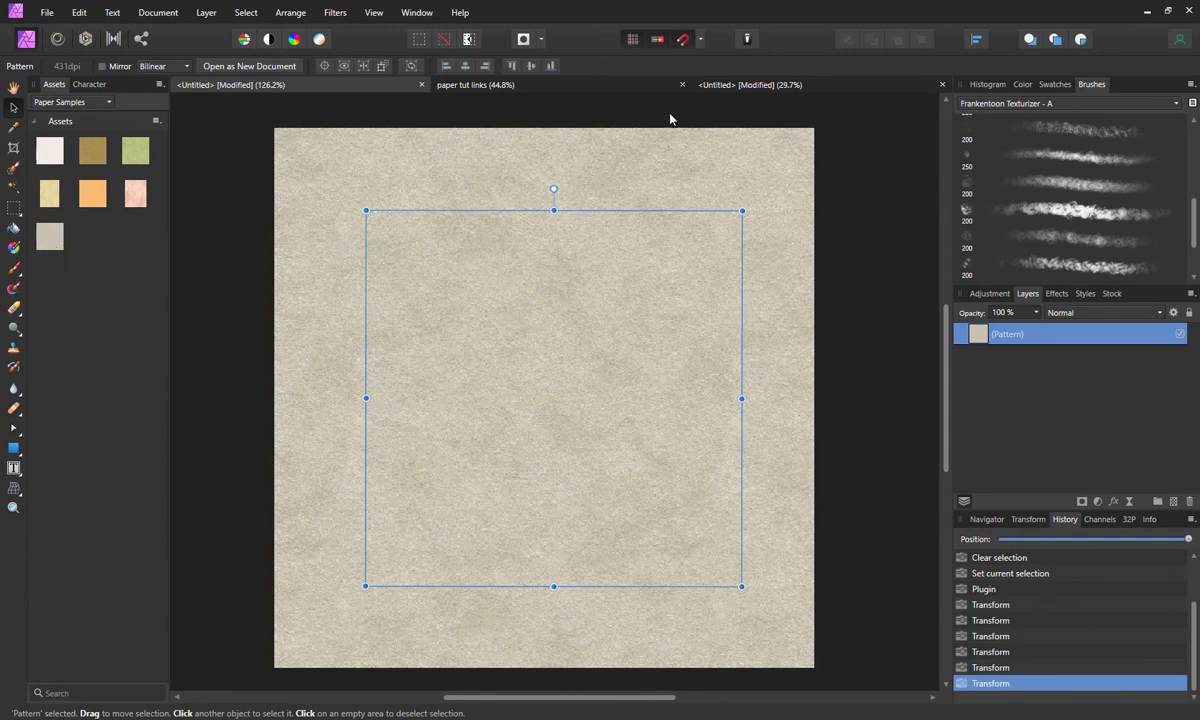
left_click(795, 88)
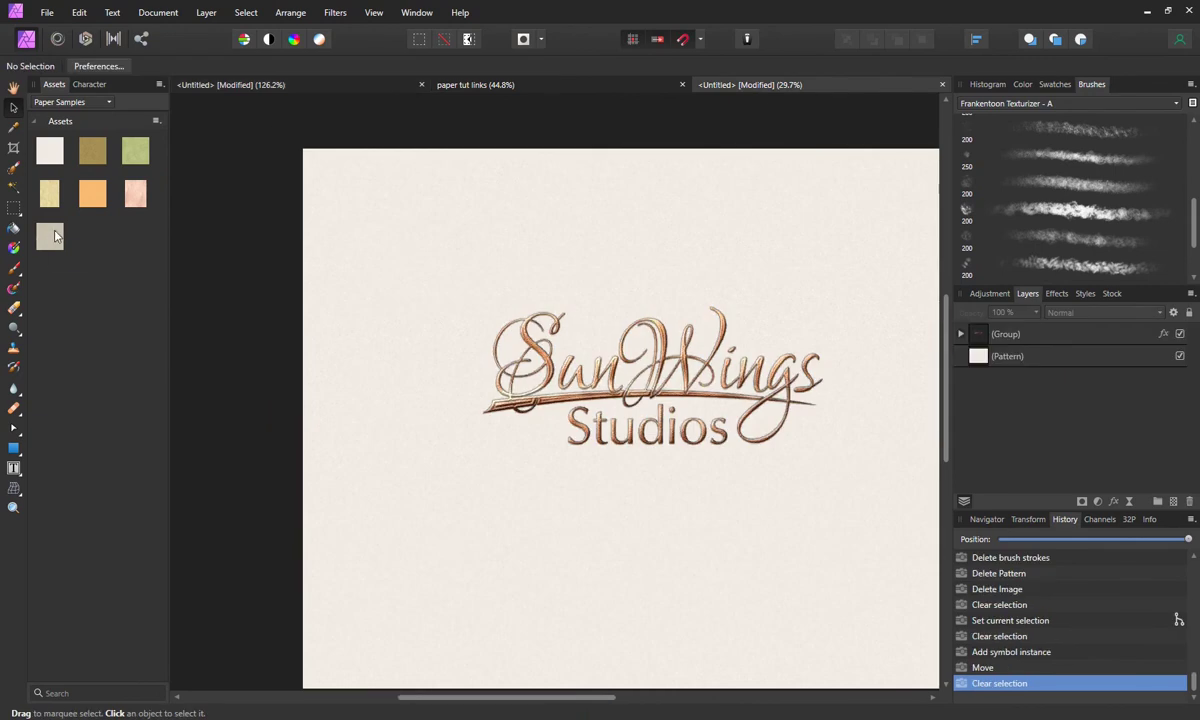
Step: Place the grey paper asset on the logo canvas with its Pattern layer below the (Group)
left_click_drag(49, 236, 455, 330)
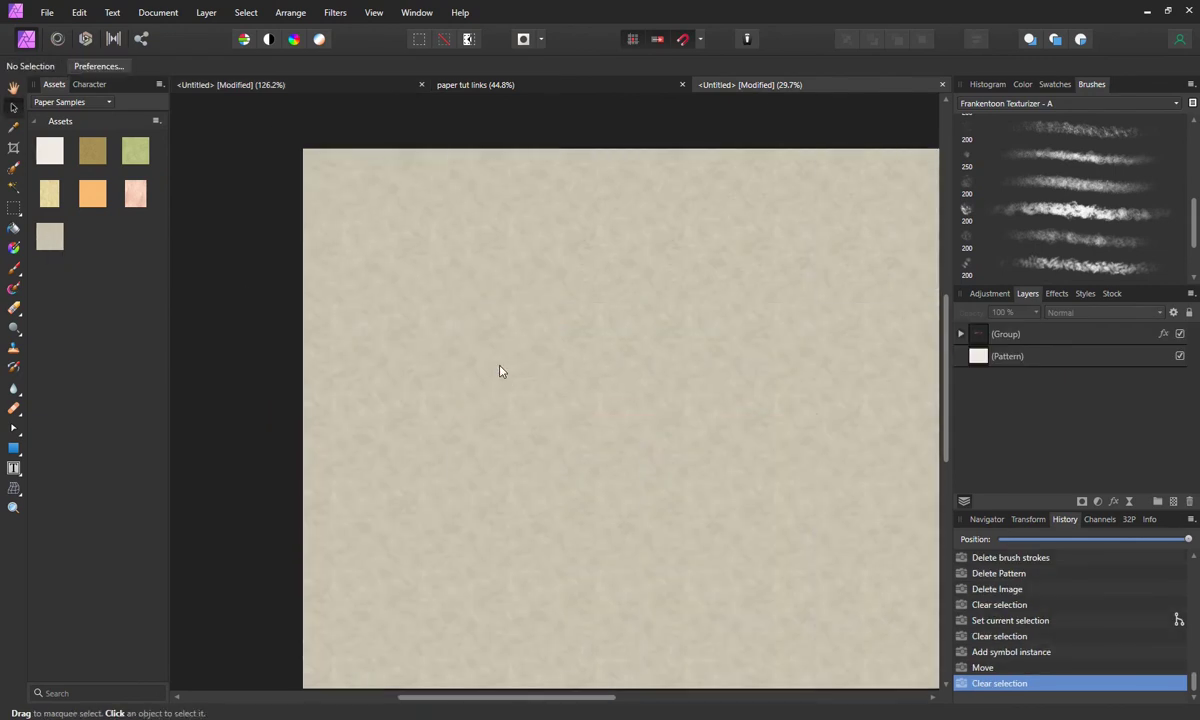
left_click_drag(985, 334, 1030, 367)
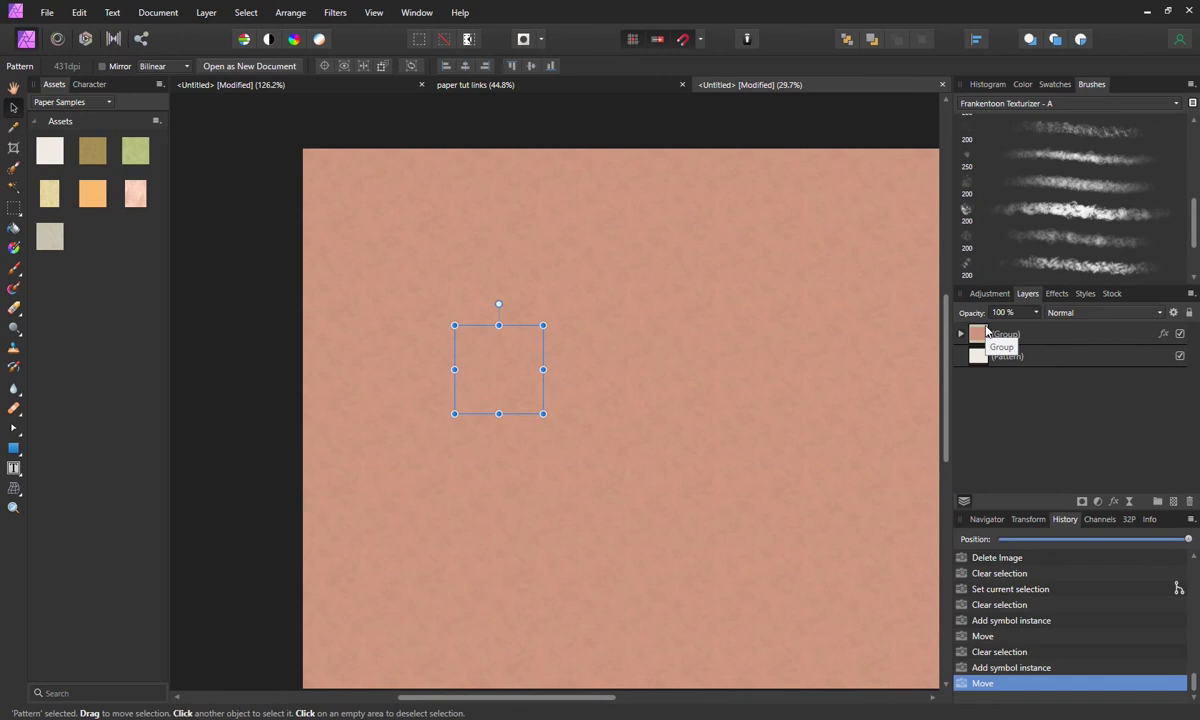
key("ctrl+z")
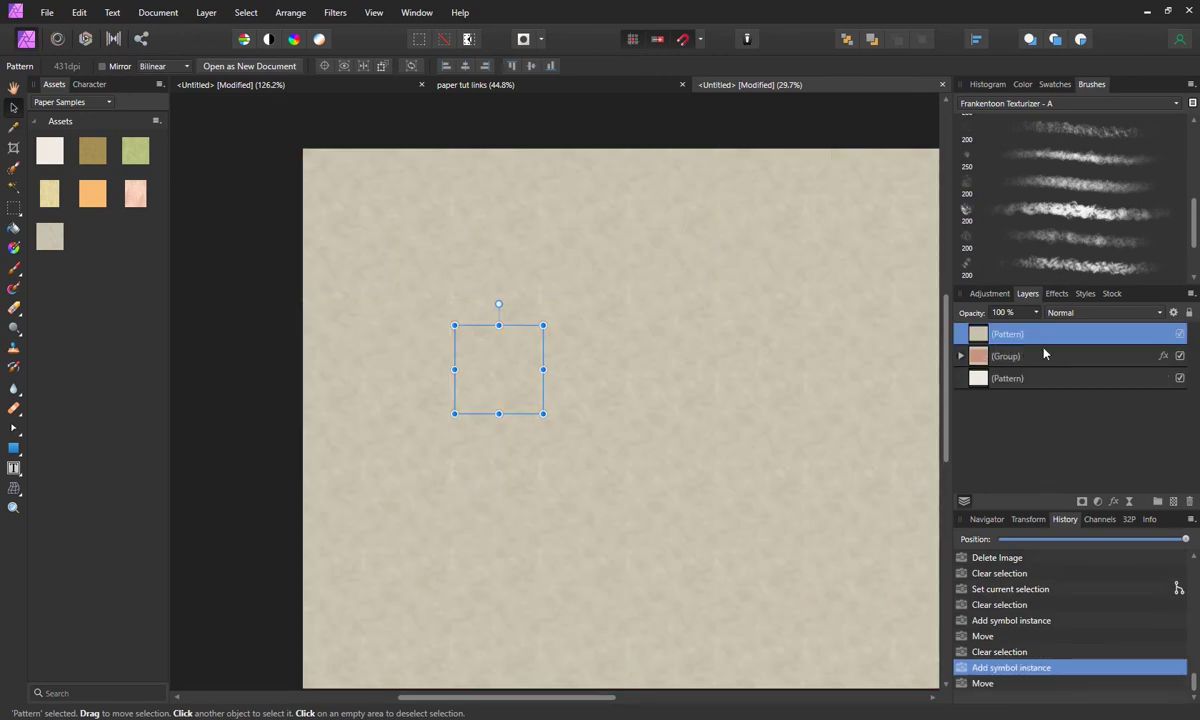
left_click_drag(1047, 350, 979, 372)
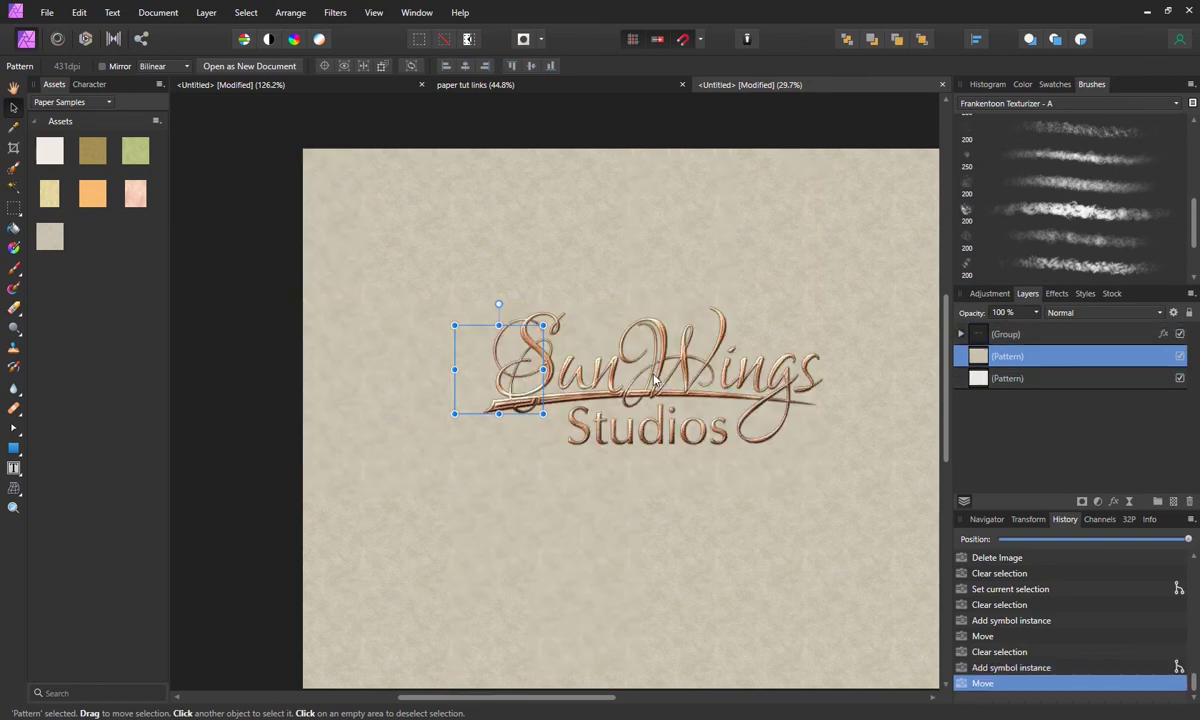
scroll(655, 380, "down", 2)
scroll(655, 380, "up", 2)
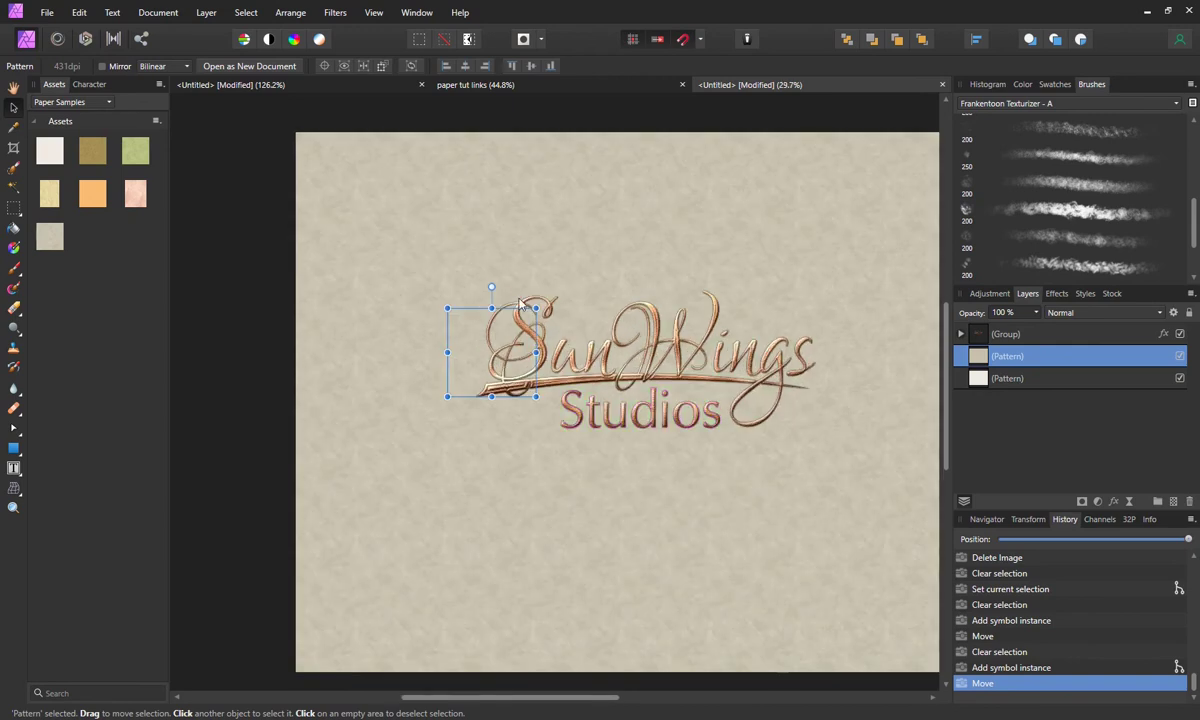
Step: Rotate the grey pattern slightly and enlarge it
left_click_drag(493, 287, 485, 258)
left_click_drag(440, 312, 339, 273)
scroll(686, 485, "down", 1)
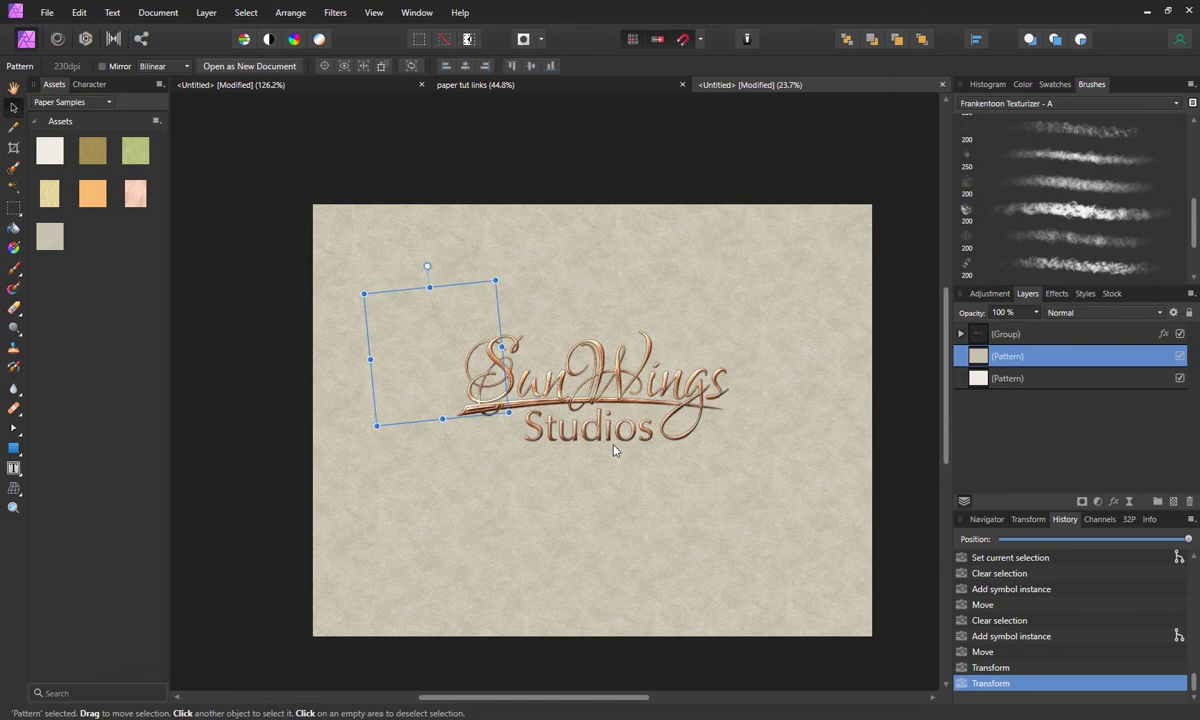
scroll(614, 450, "up", 1)
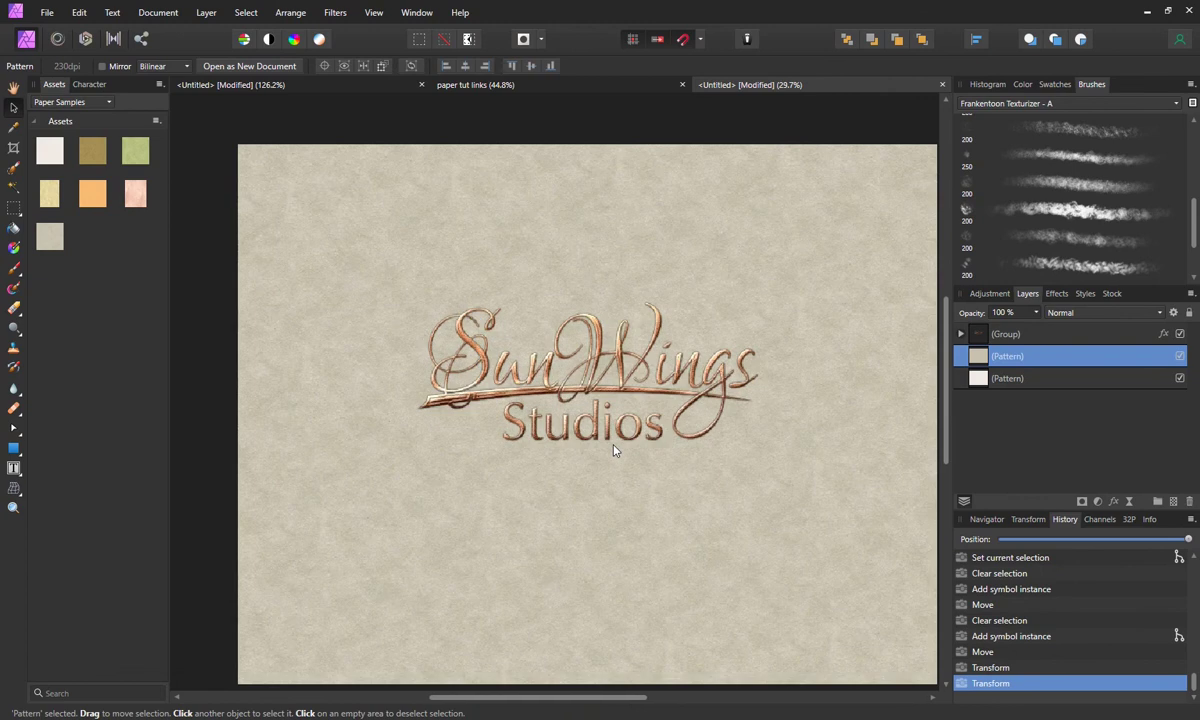
Step: Hide the SunWings logo (Group) layer
left_click(1180, 335)
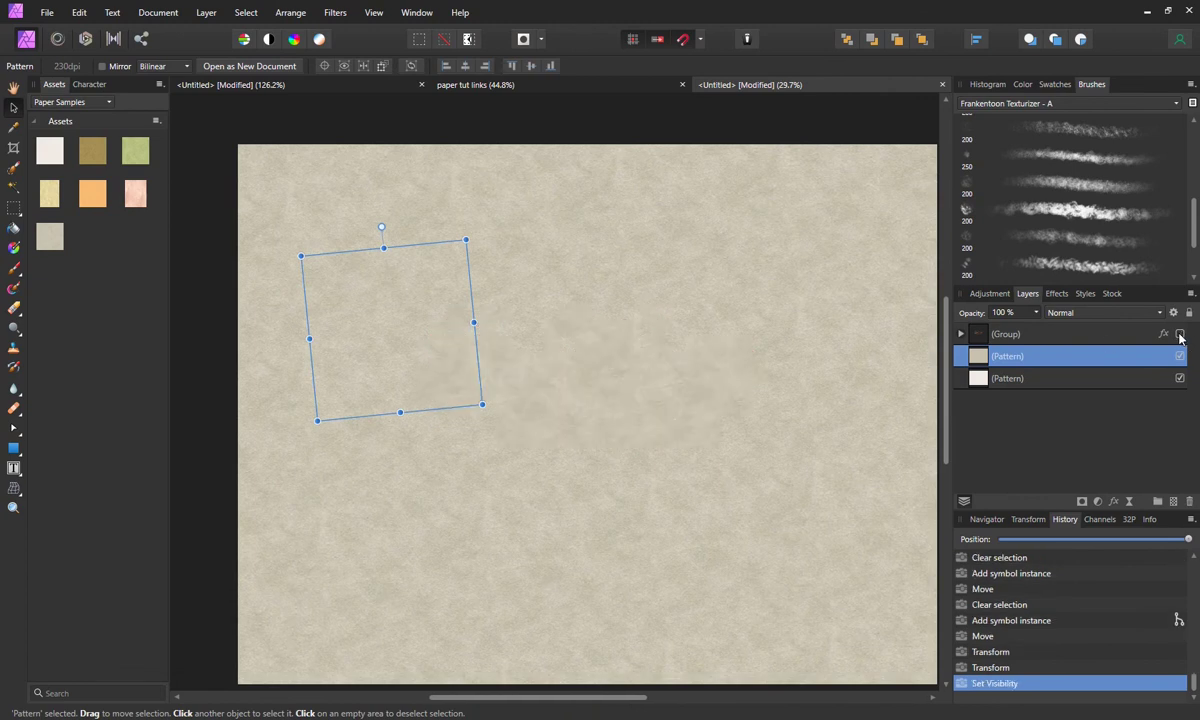
scroll(1193, 213, "up", 3)
scroll(1193, 213, "up", 3)
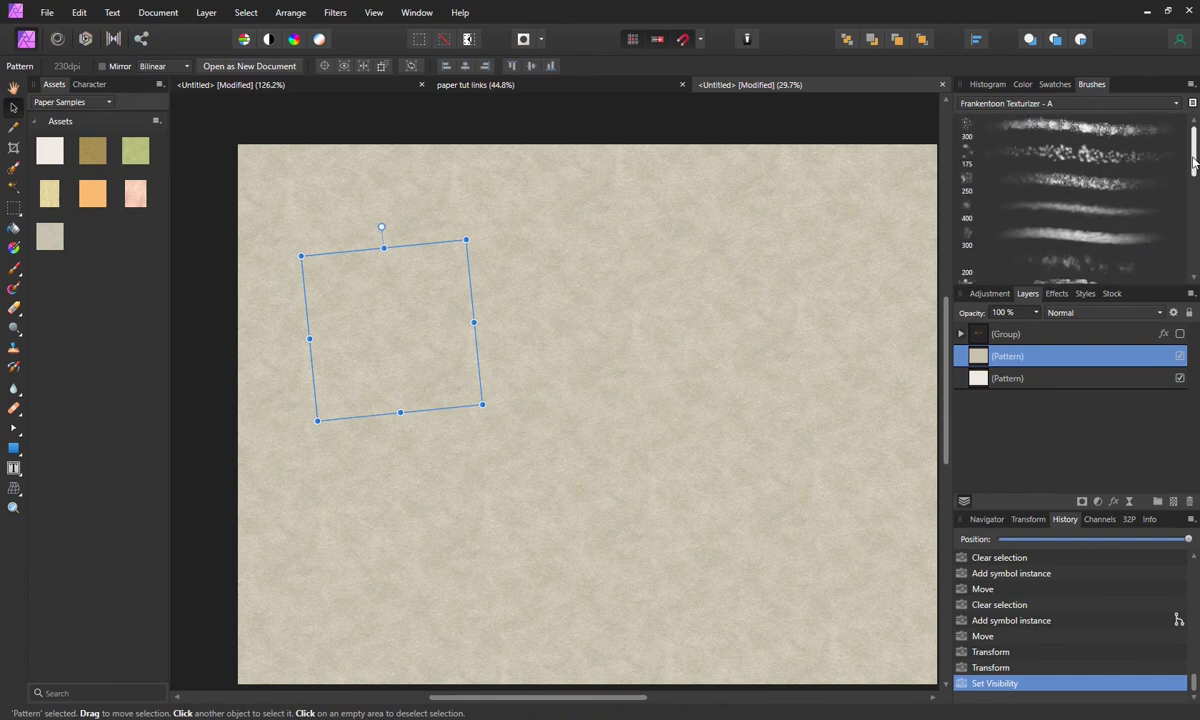
Step: Choose the size-80 brush from the Watercolors brush set
left_click(1176, 104)
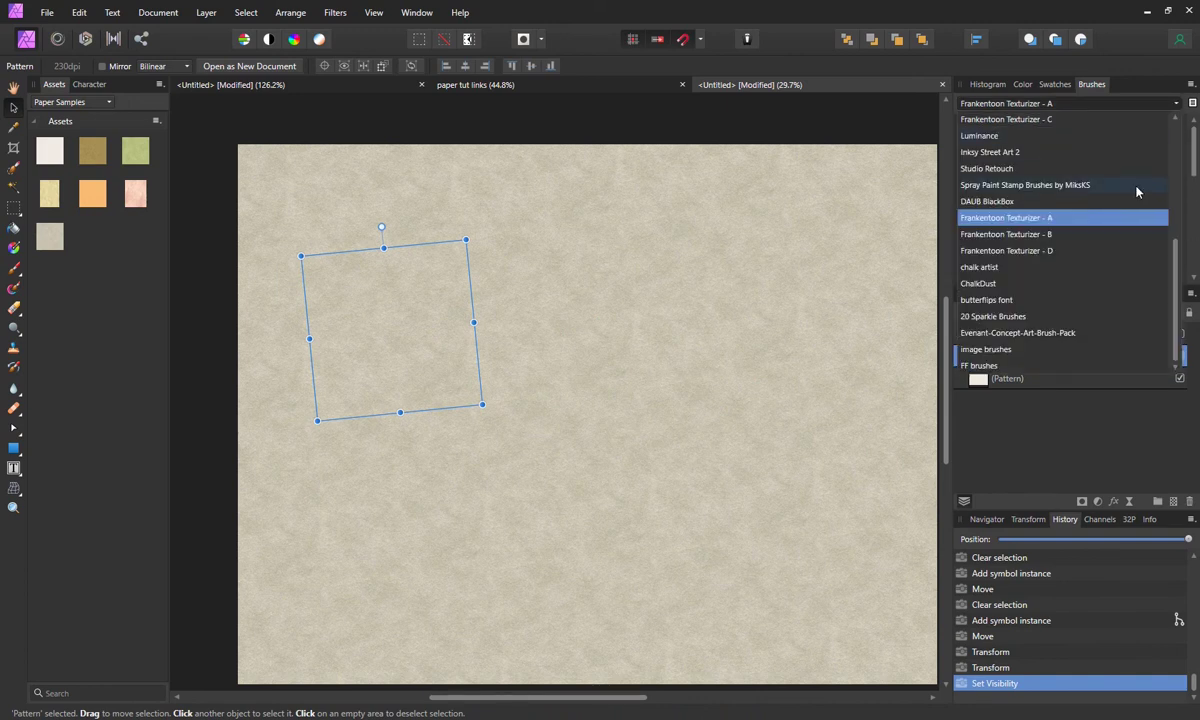
scroll(1175, 170, "up", 5)
scroll(1175, 170, "up", 2)
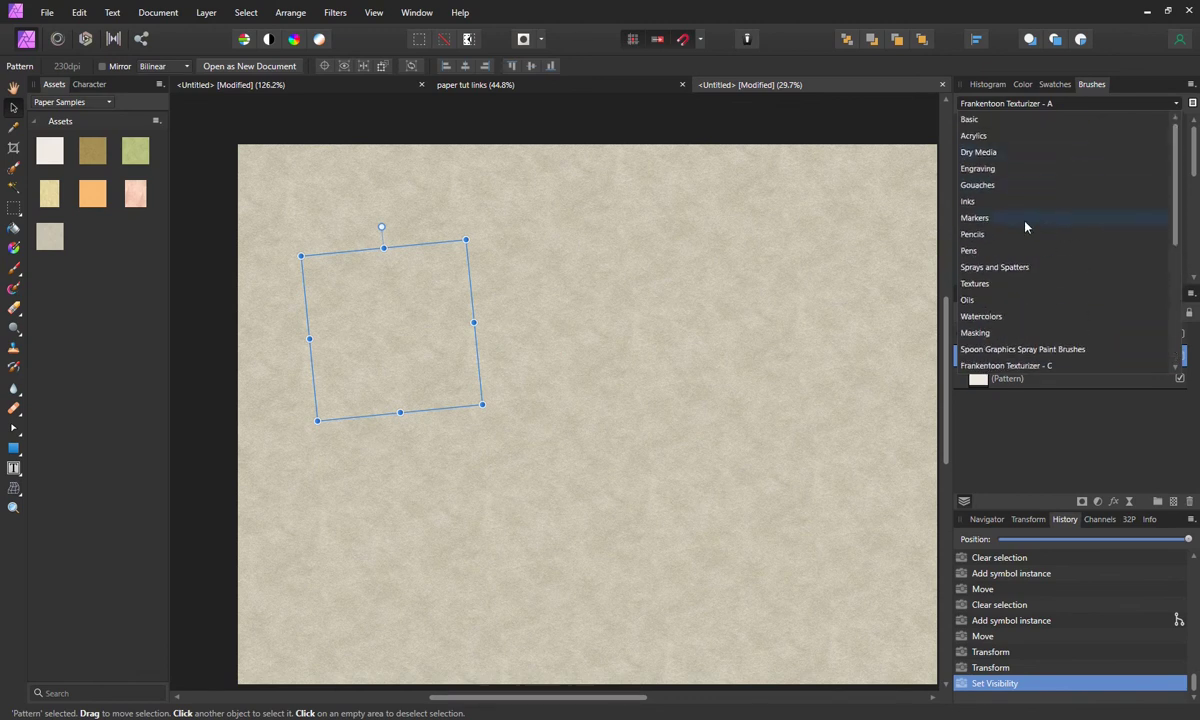
left_click(985, 316)
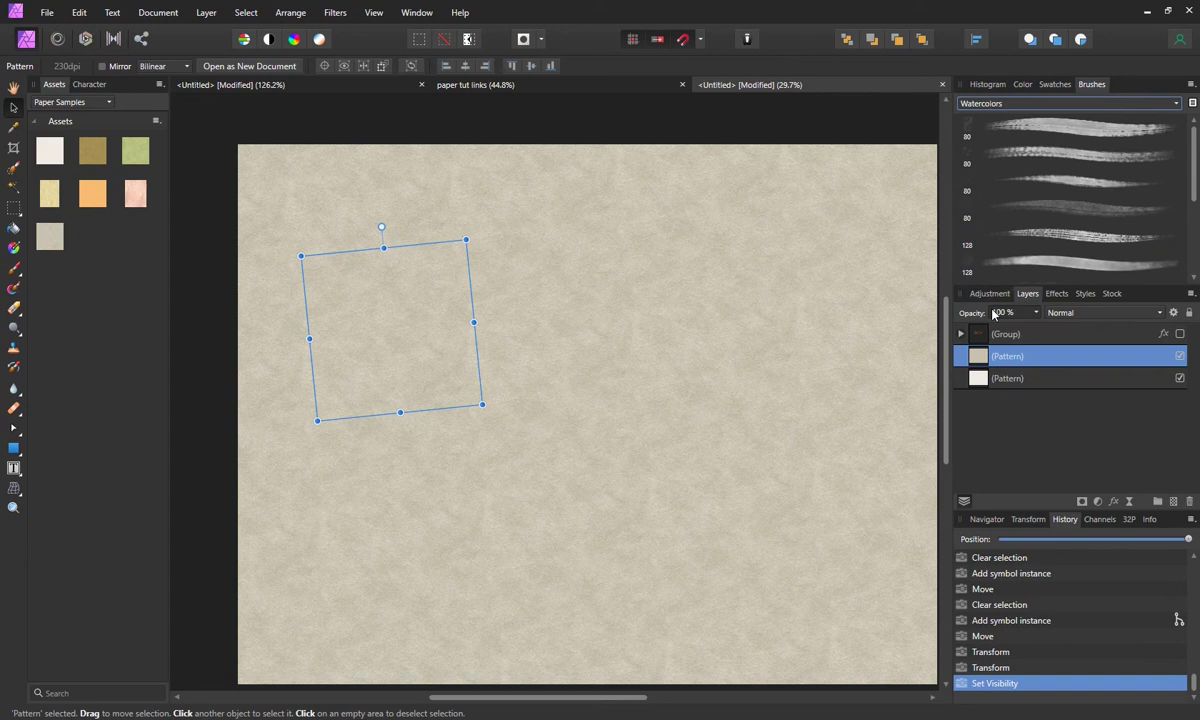
left_click(1083, 211)
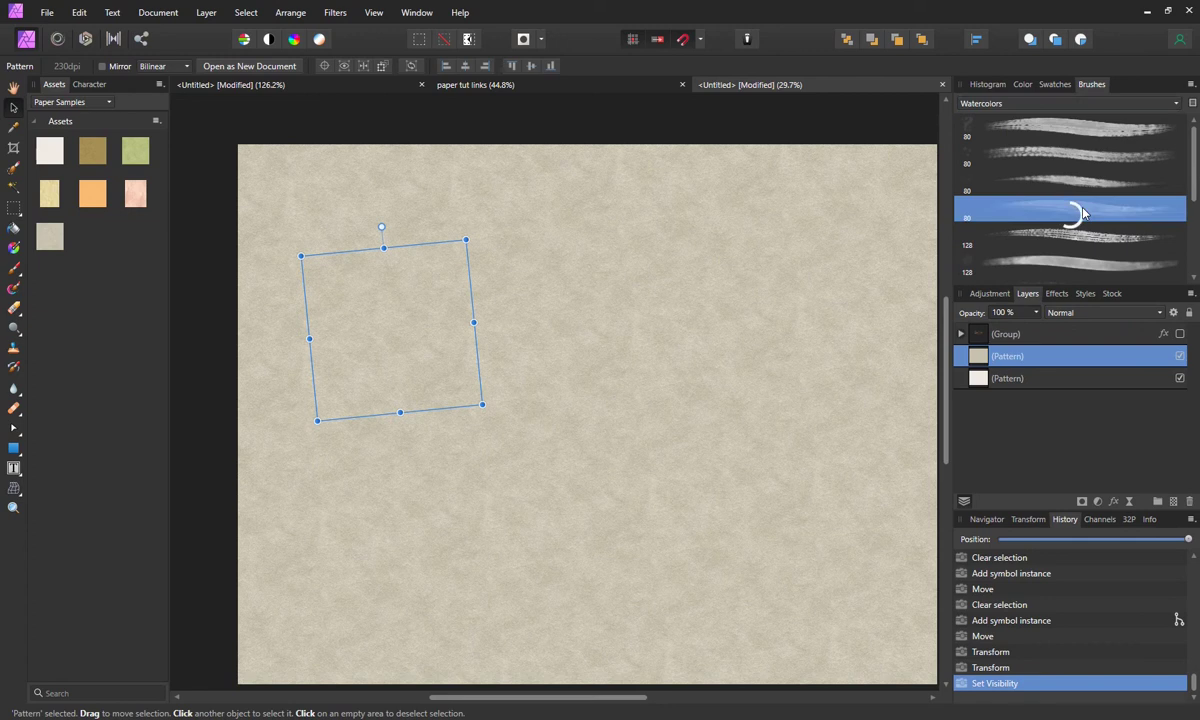
Step: Make pink (H0 S71 L70) the Paint Brush colour, then undo a trial stroke
left_click(1021, 85)
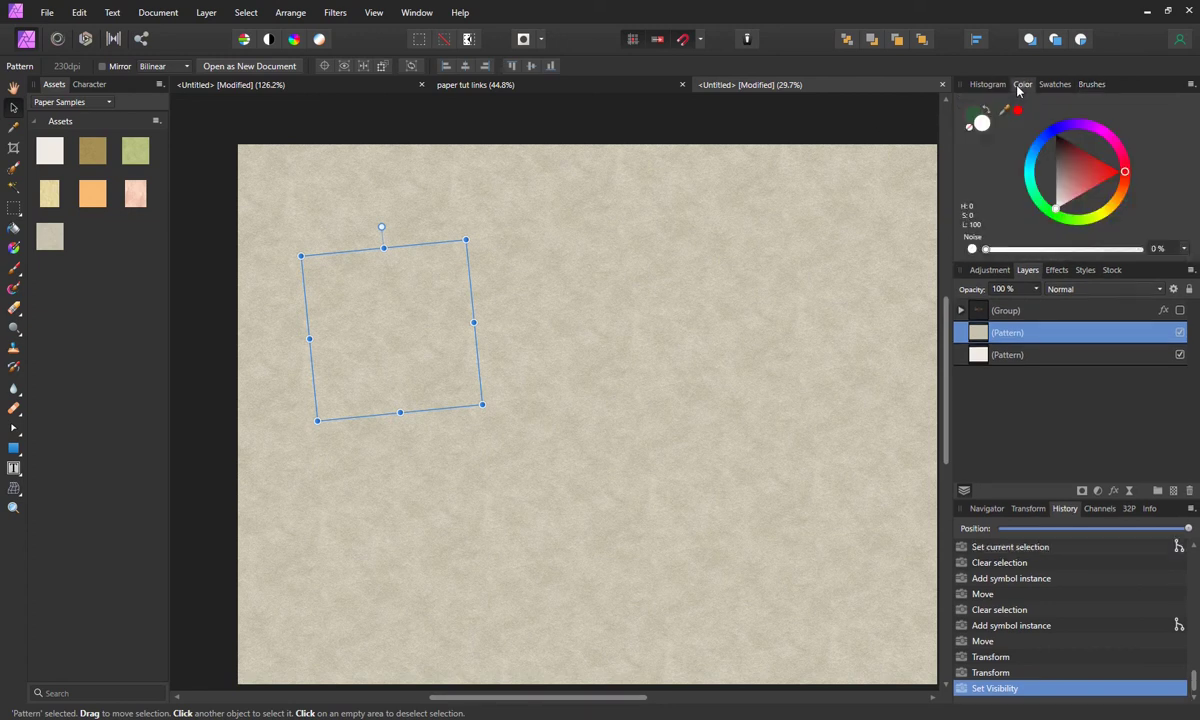
left_click(1082, 187)
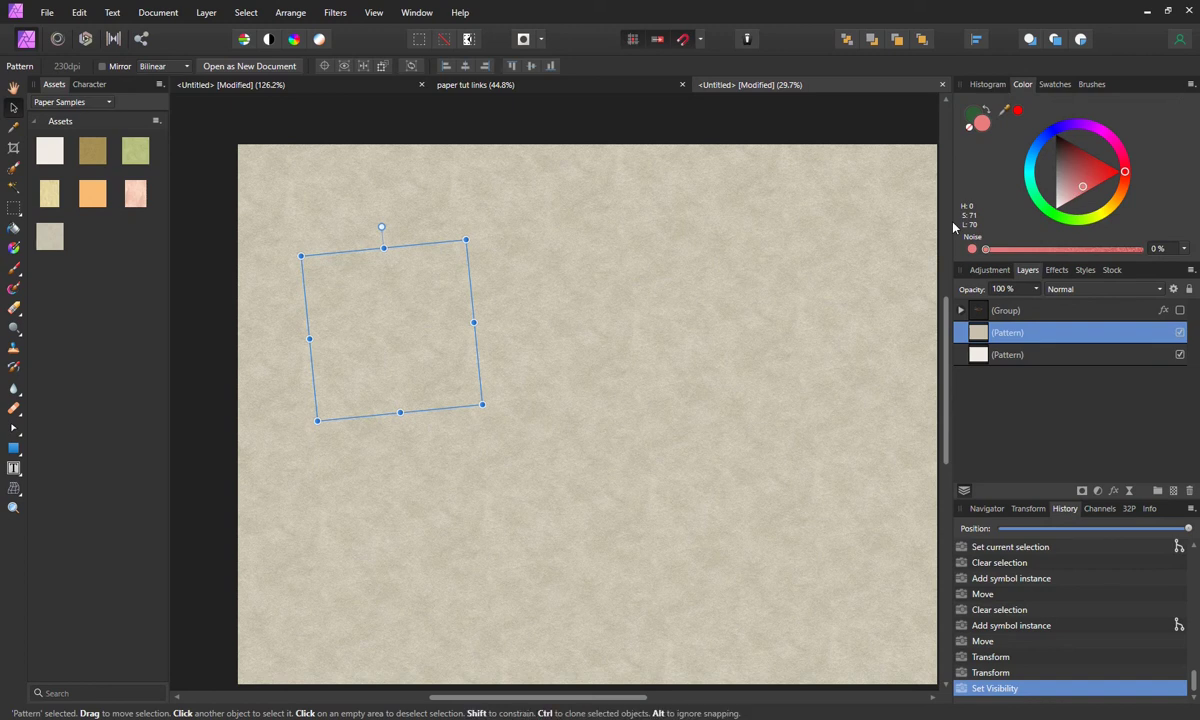
left_click(13, 272)
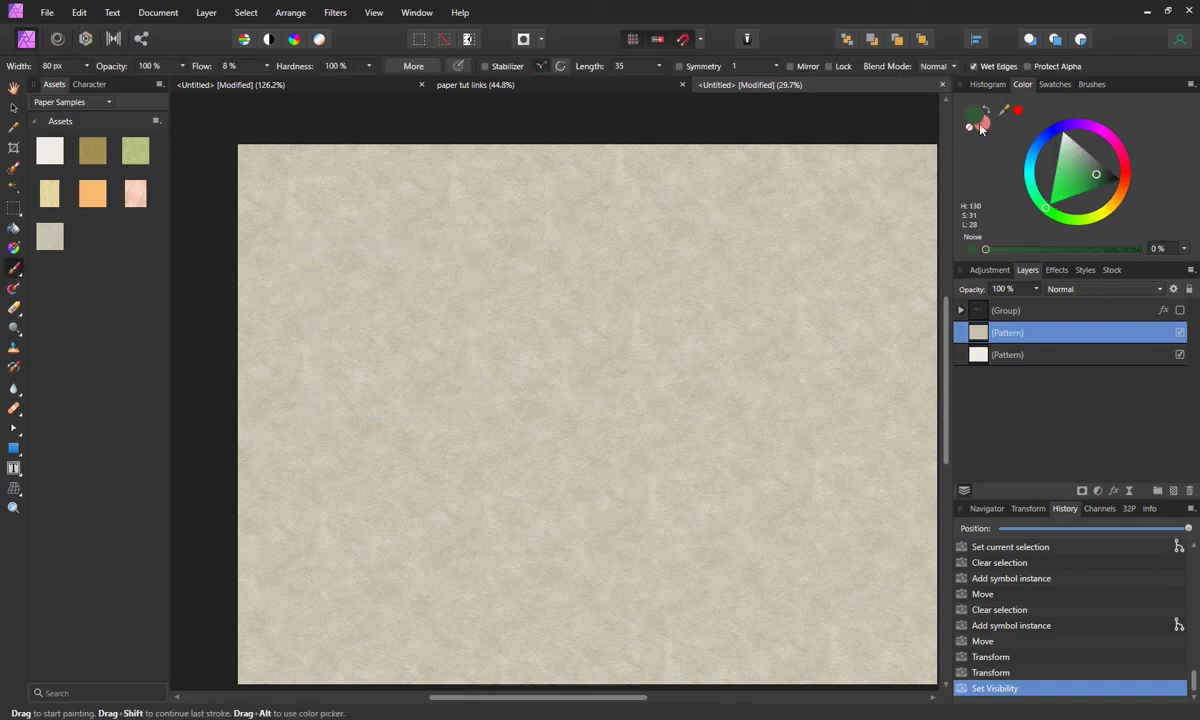
key("x")
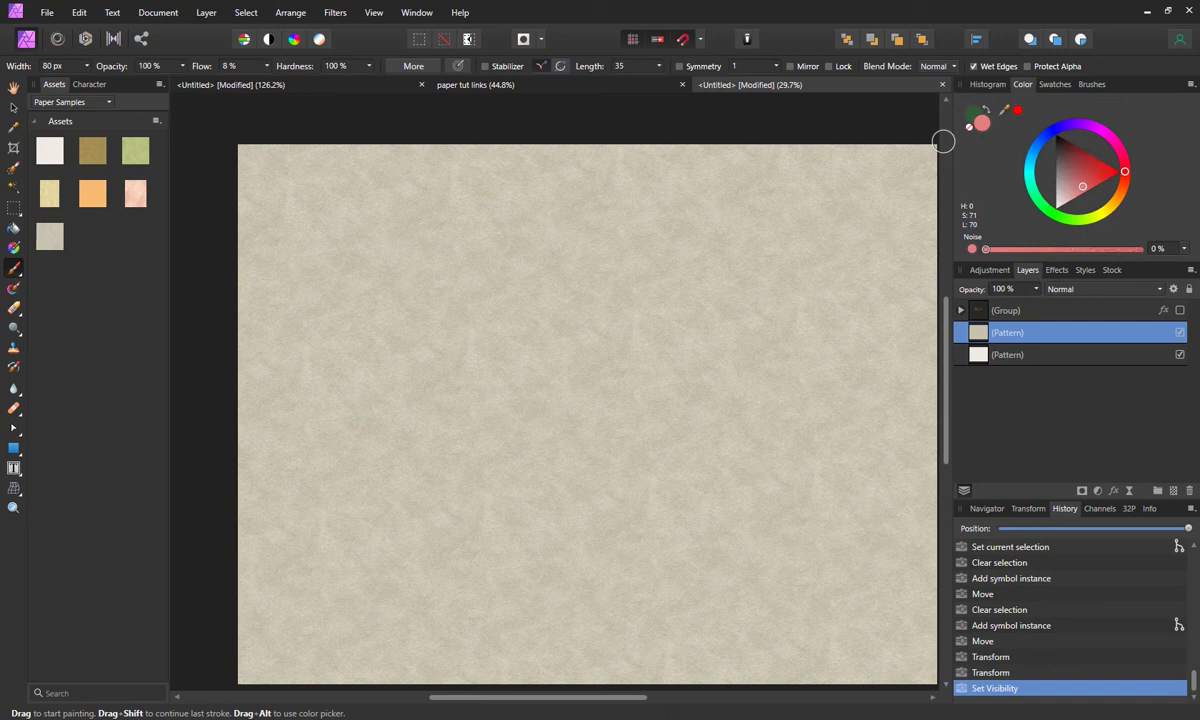
left_click_drag(943, 141, 945, 148)
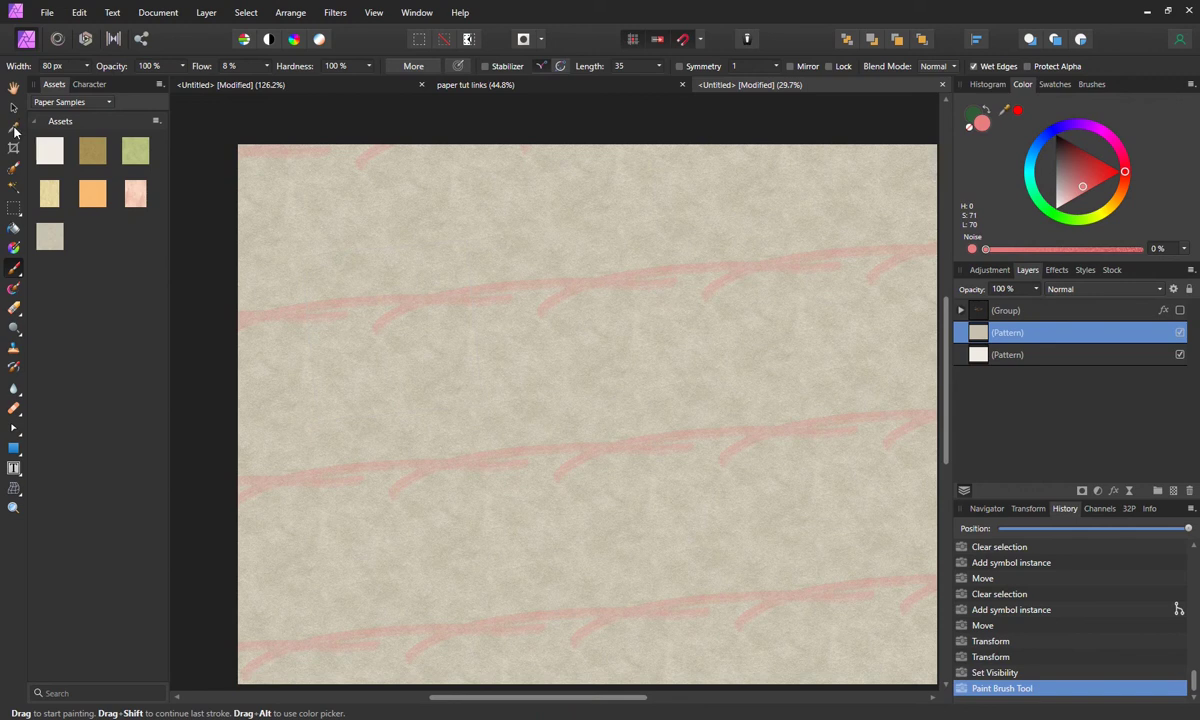
key("ctrl+z")
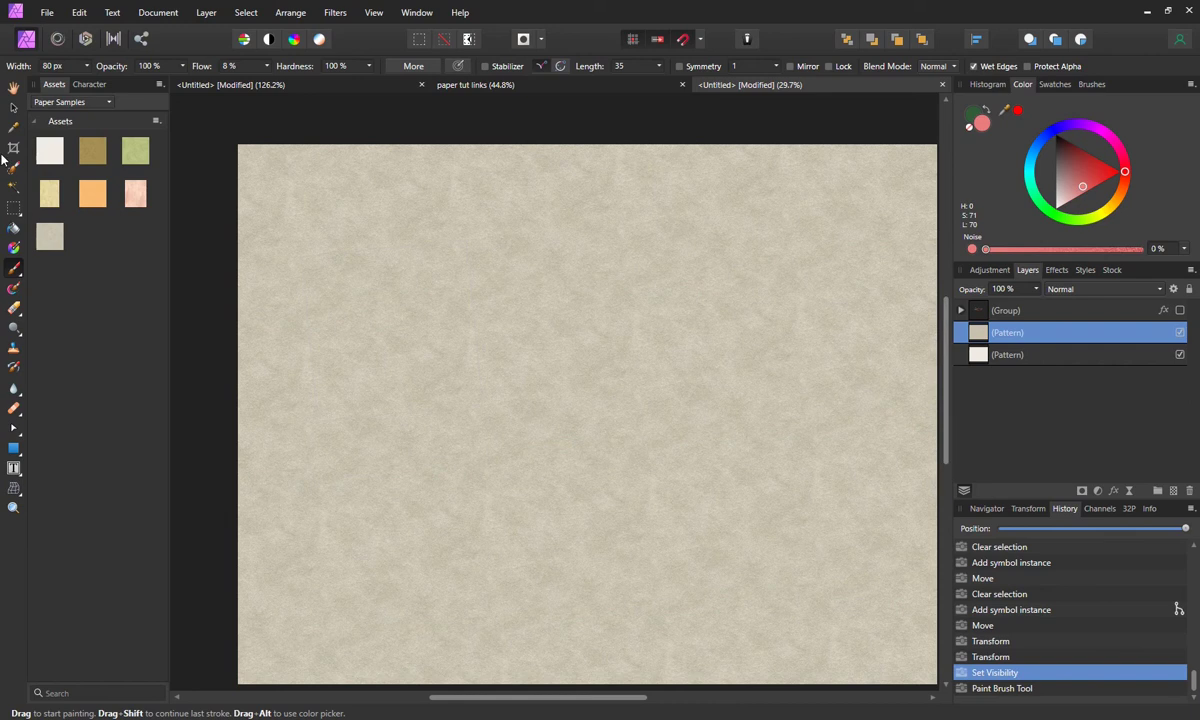
Step: With an 80 px, 8% flow brush, paint several pink strokes diagonally across the paper on a new pixel layer
left_click(12, 108)
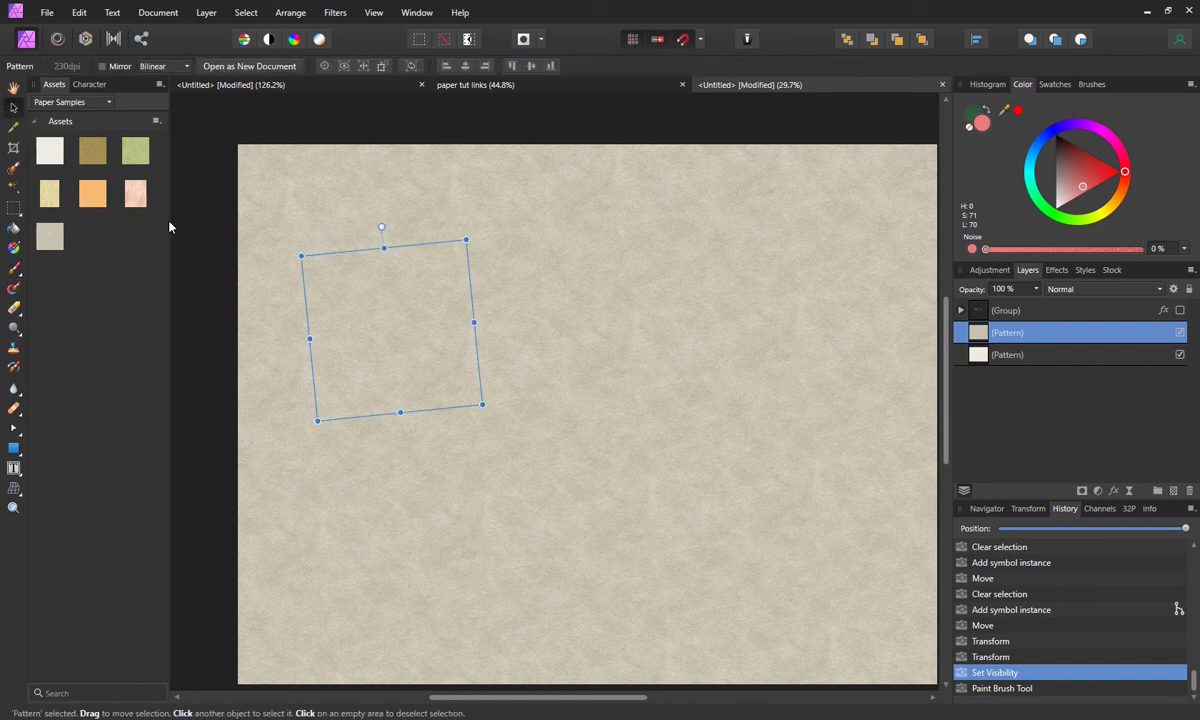
key("ctrl+d")
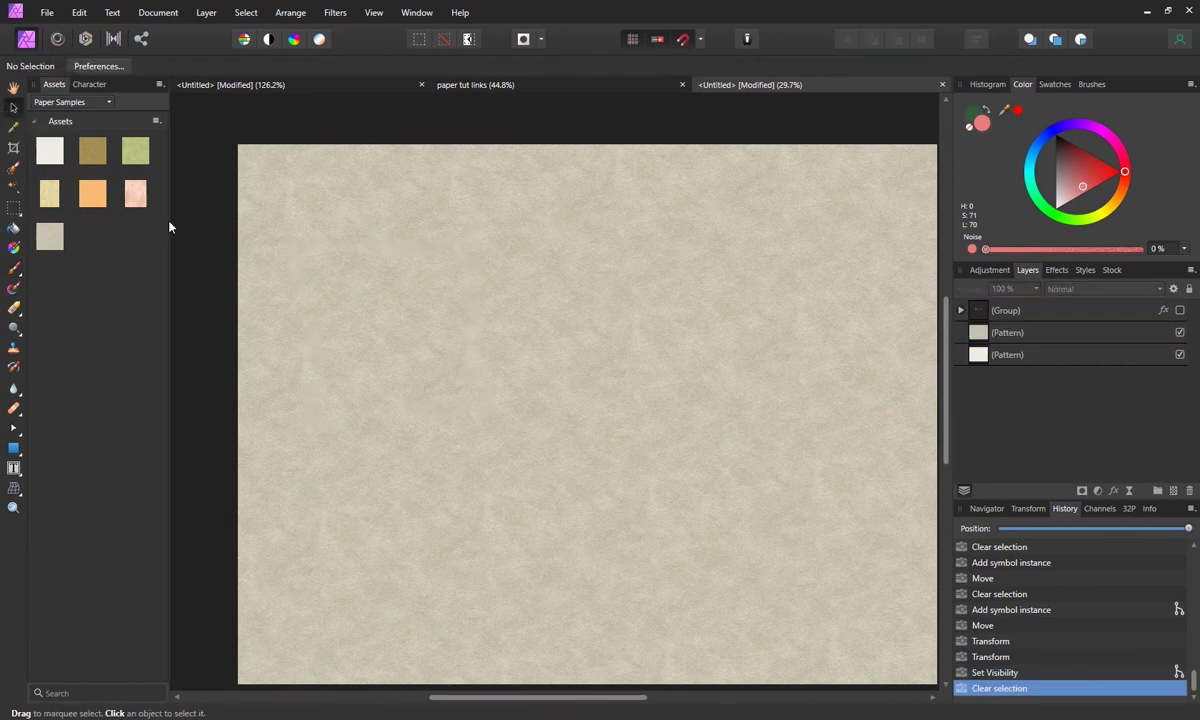
left_click(16, 272)
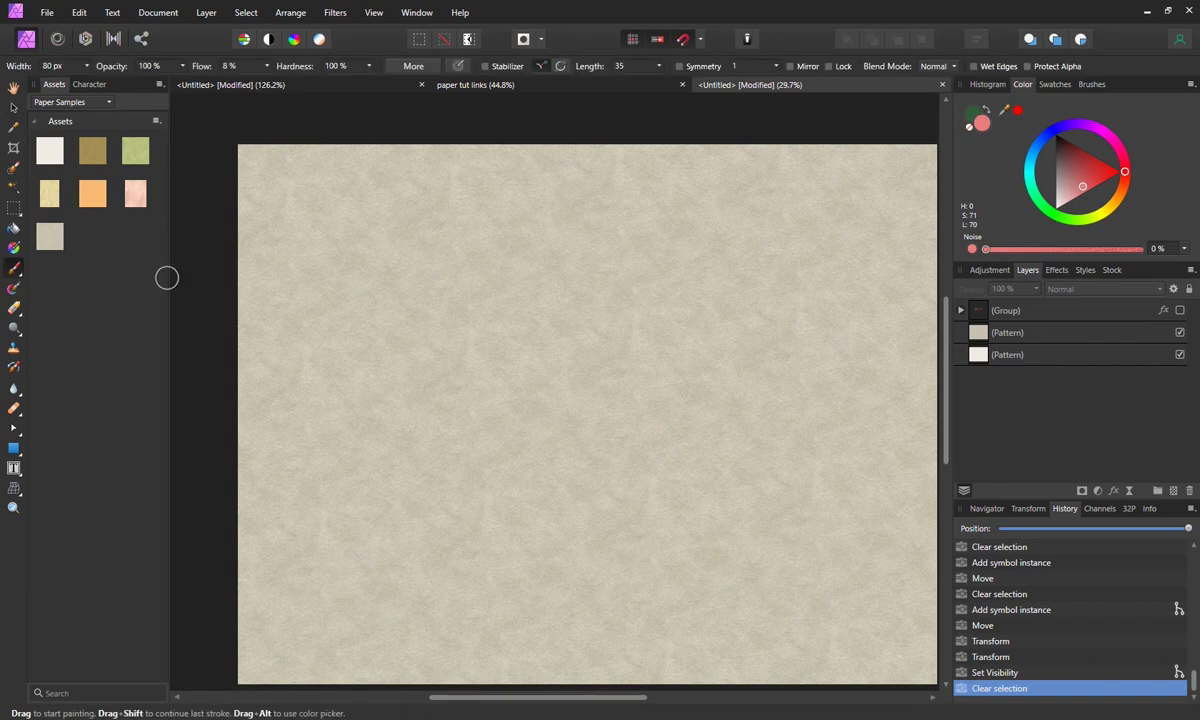
left_click_drag(470, 328, 580, 320)
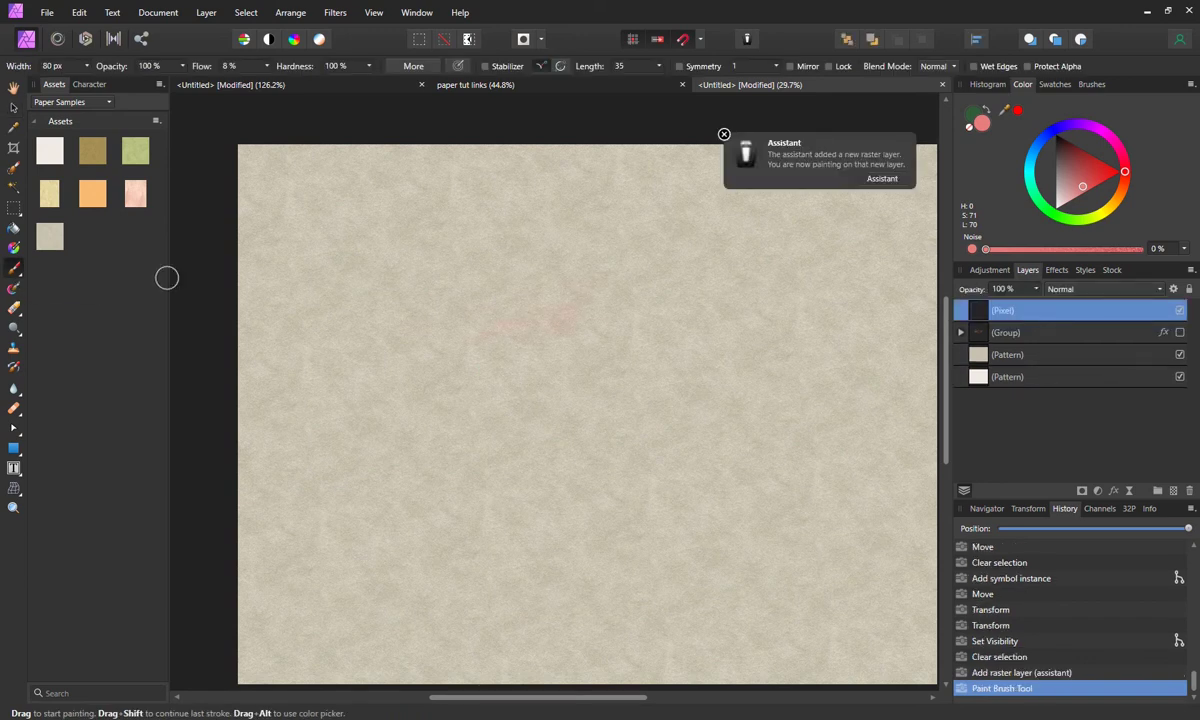
left_click(167, 278)
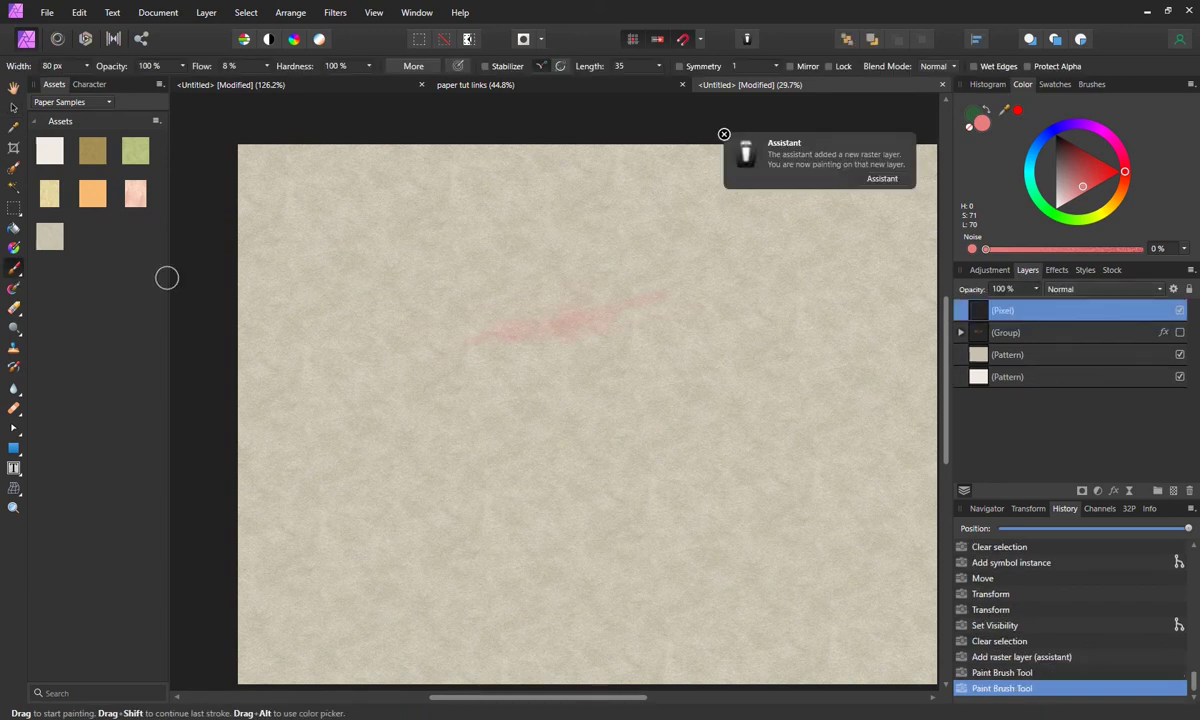
left_click(167, 278)
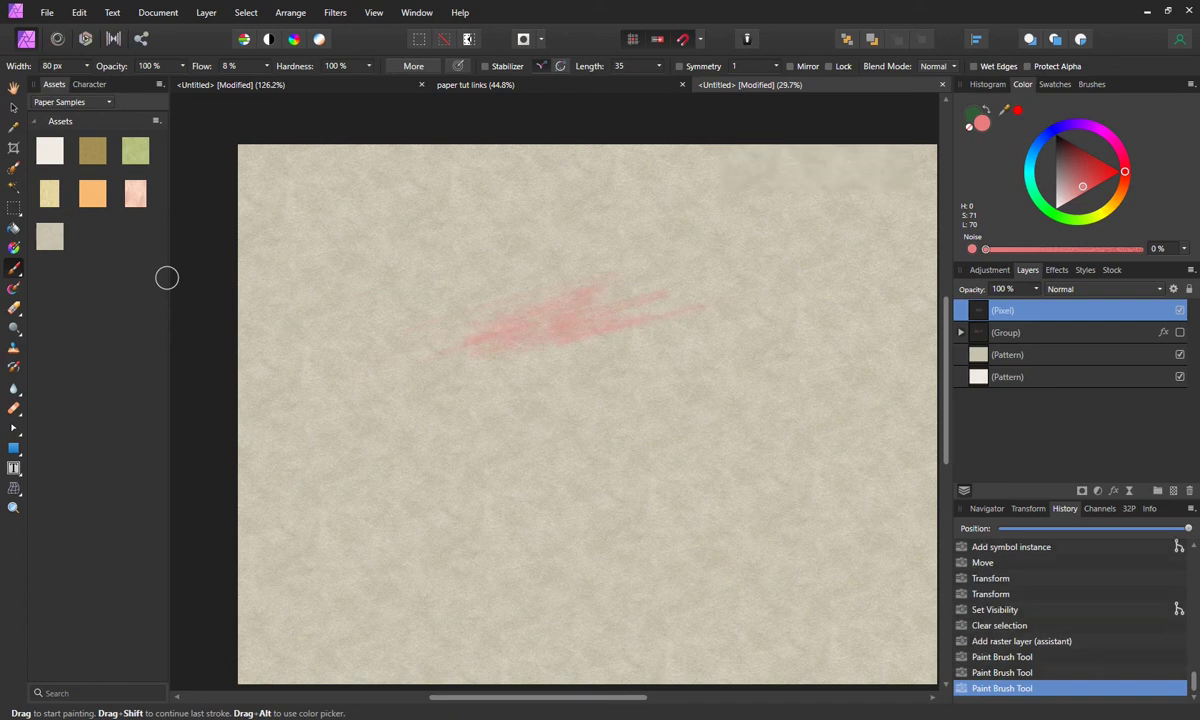
left_click(167, 278)
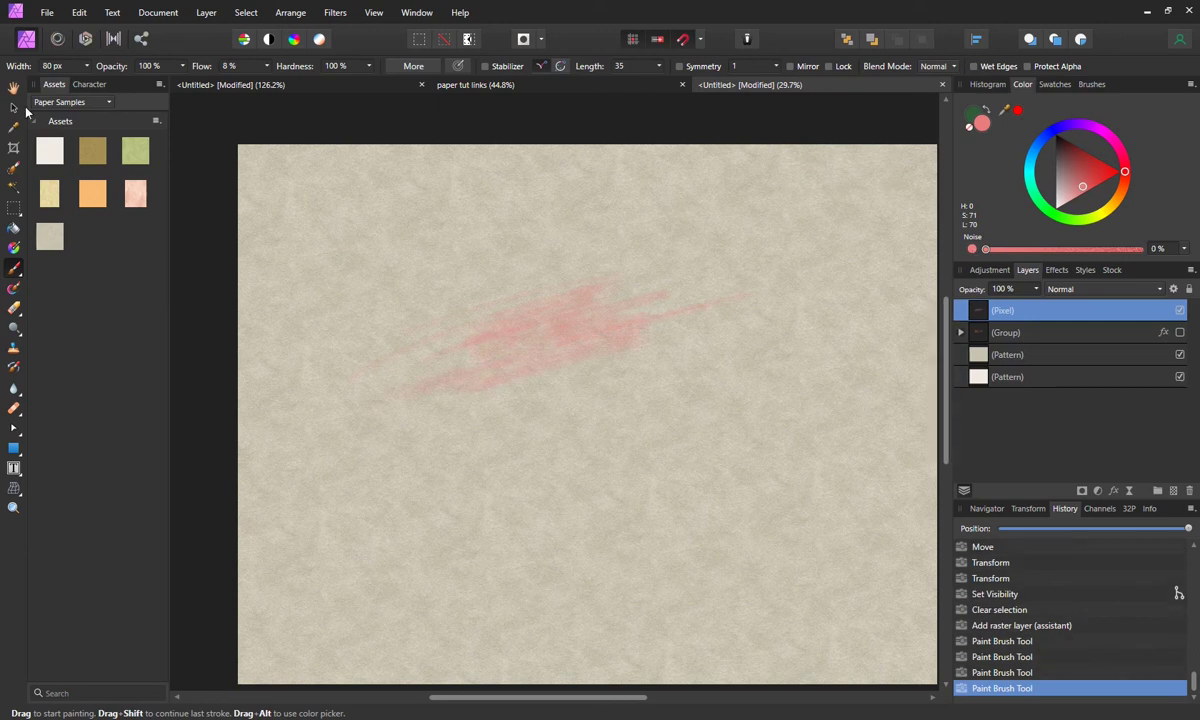
left_click(13, 107)
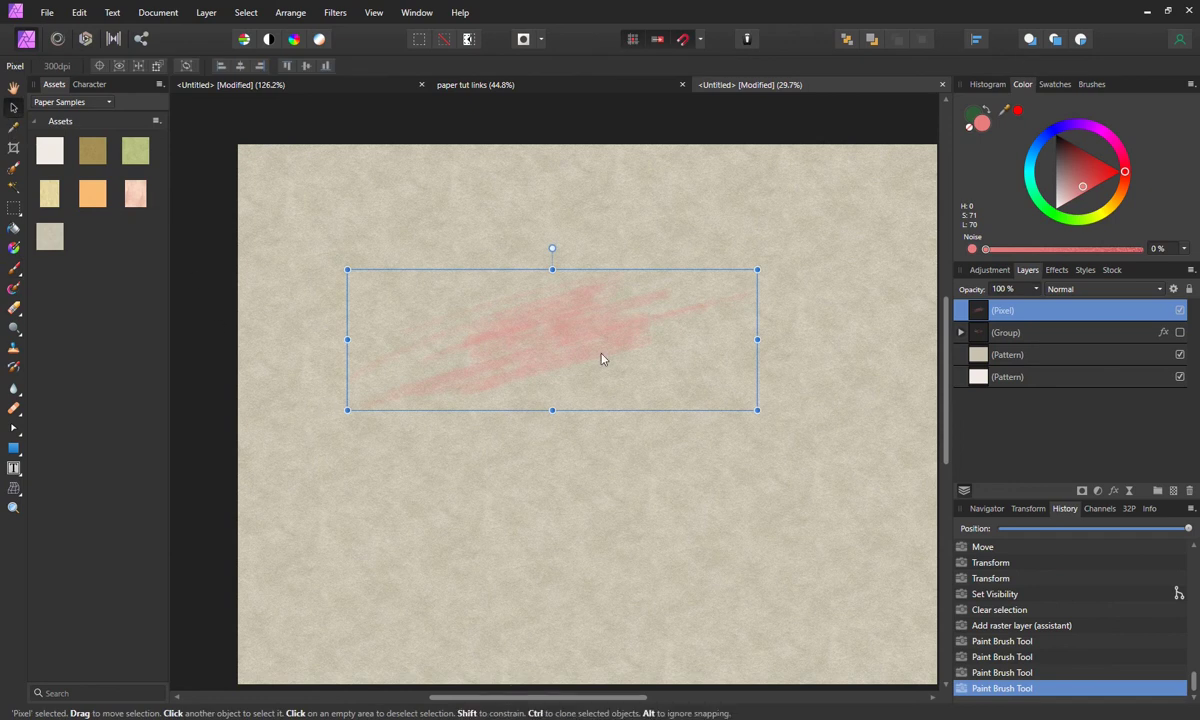
scroll(603, 356, "up", 5)
scroll(601, 359, "up", 1)
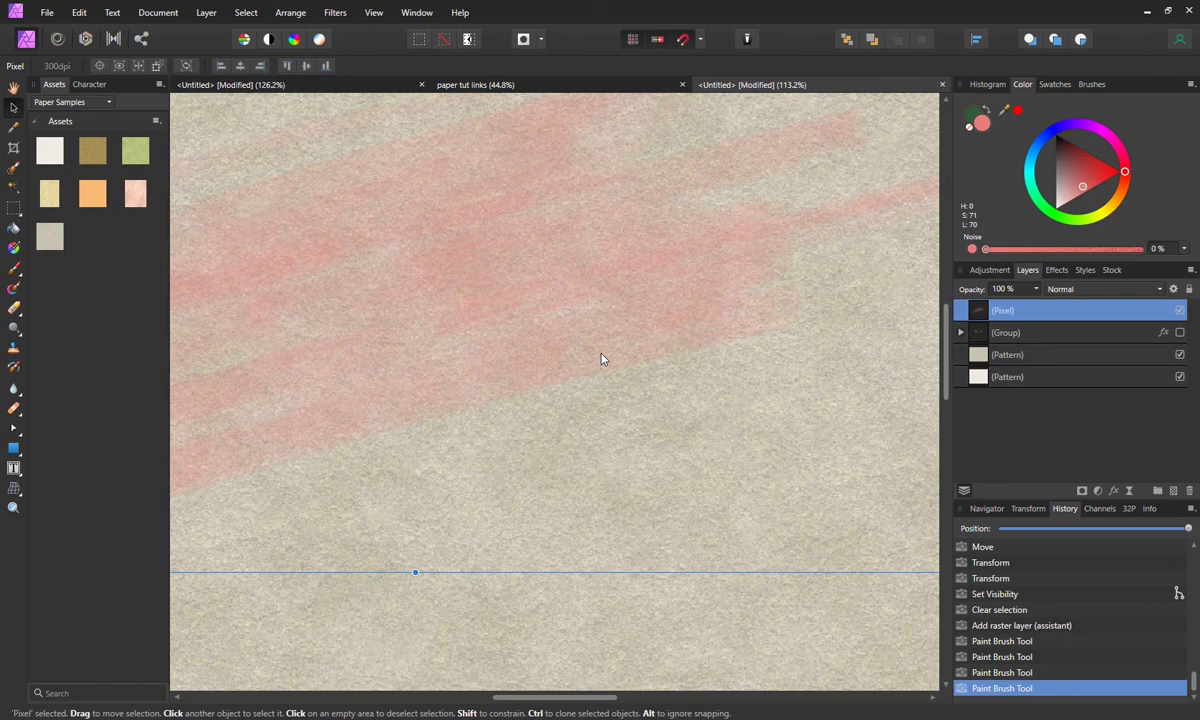
scroll(520, 423, "down", 6)
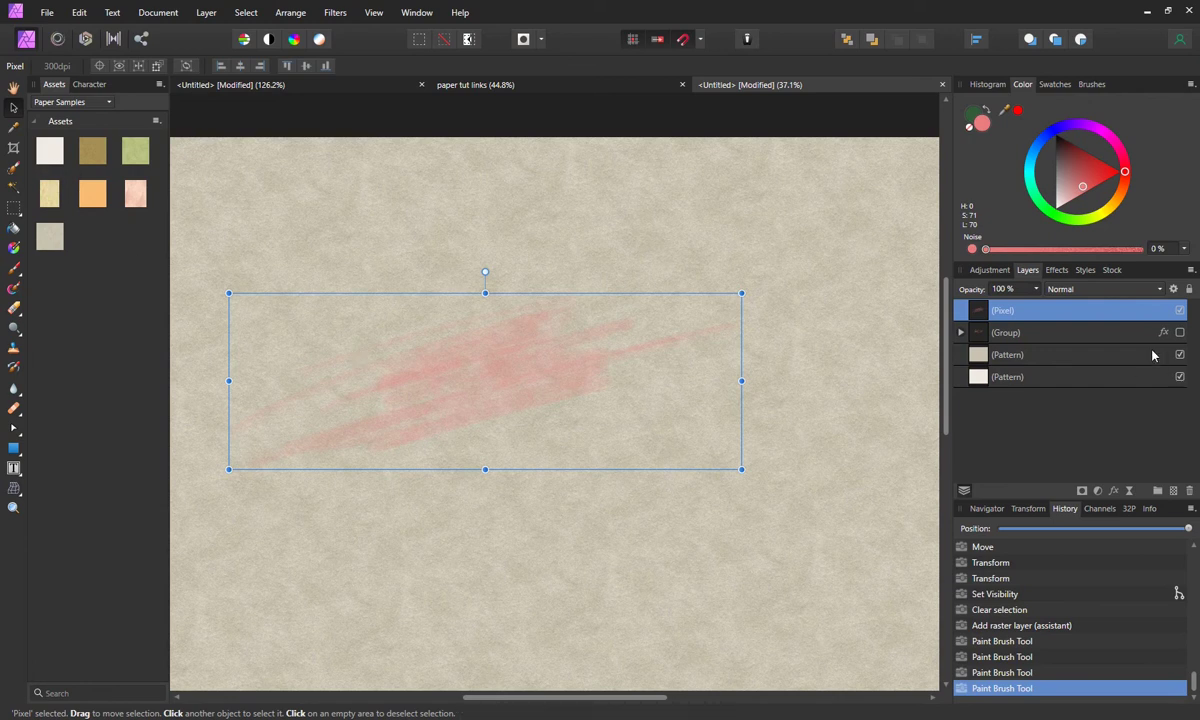
Step: Hide the pink-stroke layer, deselect, and start an artistic text frame on the page
left_click(1179, 311)
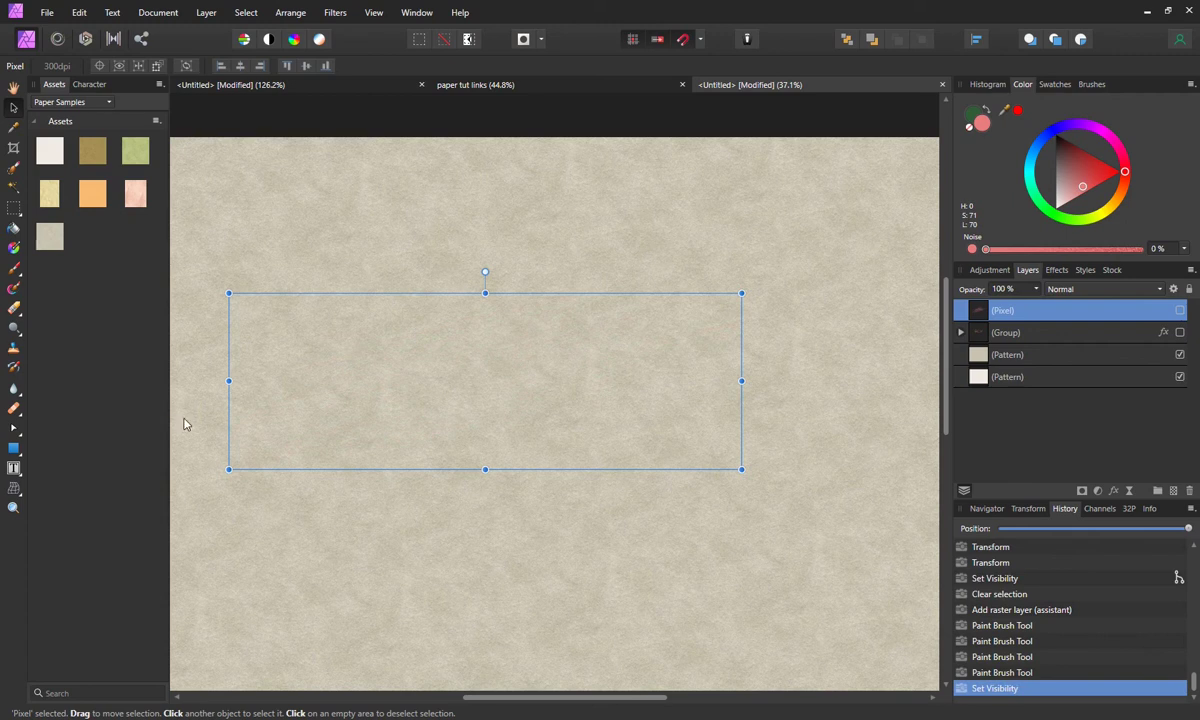
key("ctrl+d")
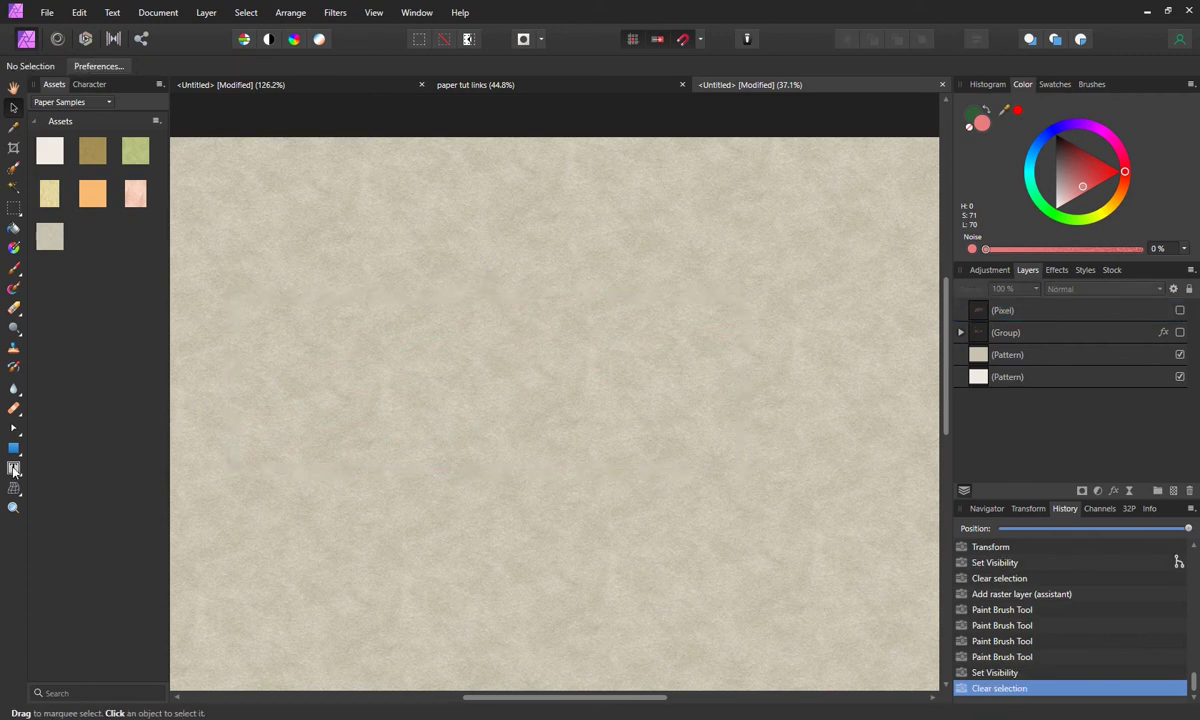
left_click(19, 478)
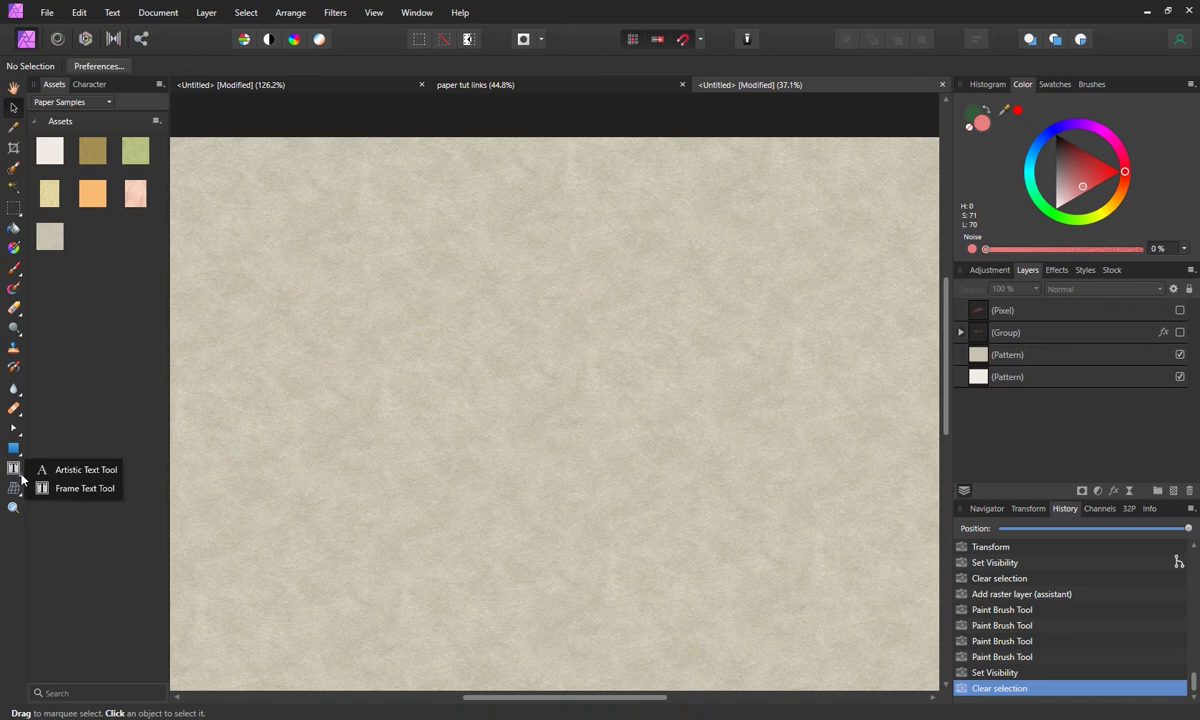
left_click(60, 469)
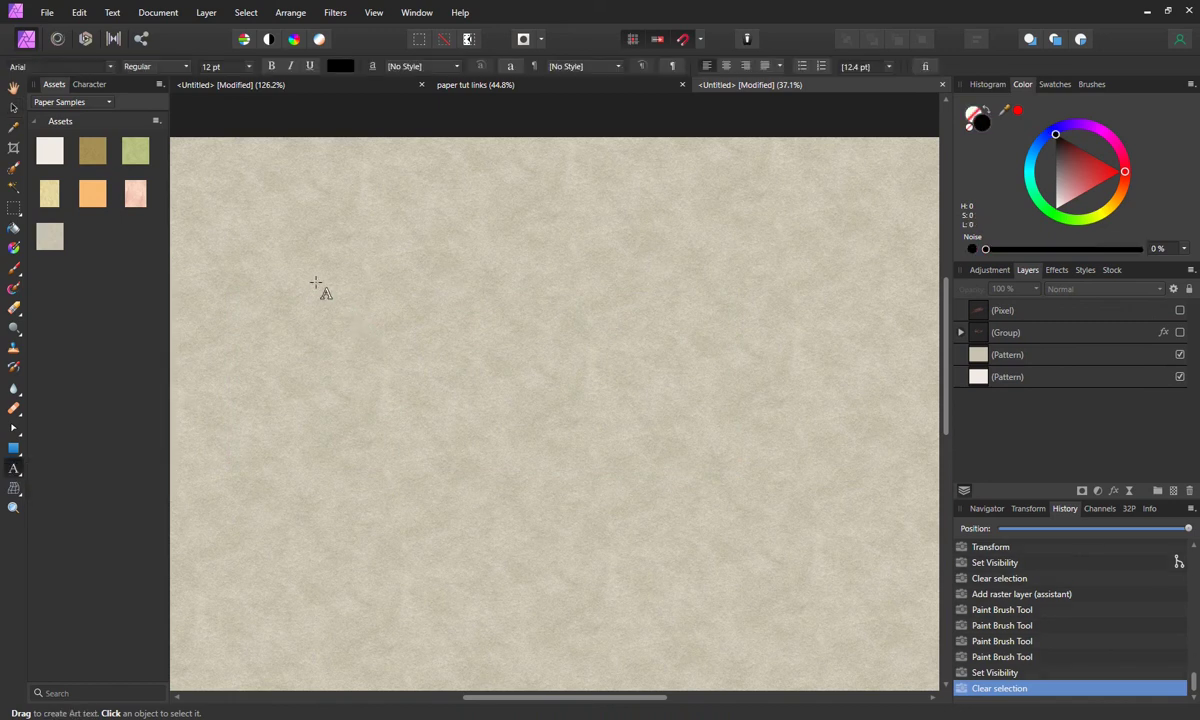
left_click_drag(315, 283, 405, 398)
Step: Set the font to Airmole Regular and type 'Paper' near the page centre
left_click(111, 67)
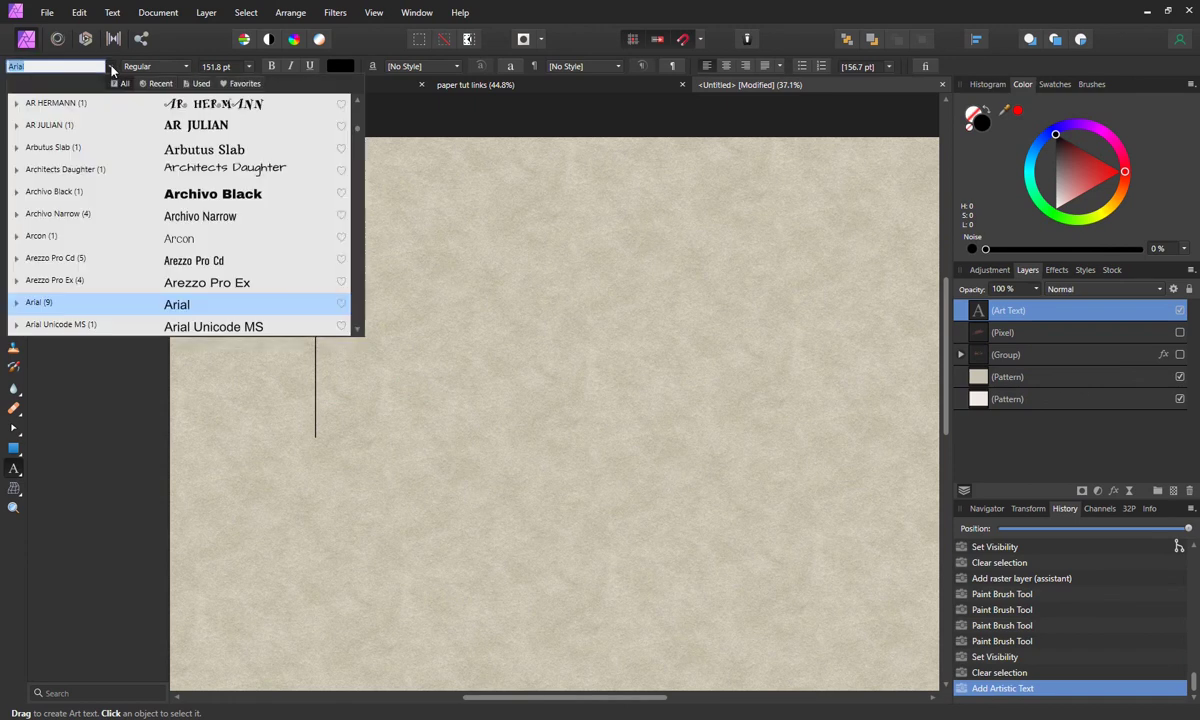
left_click(161, 84)
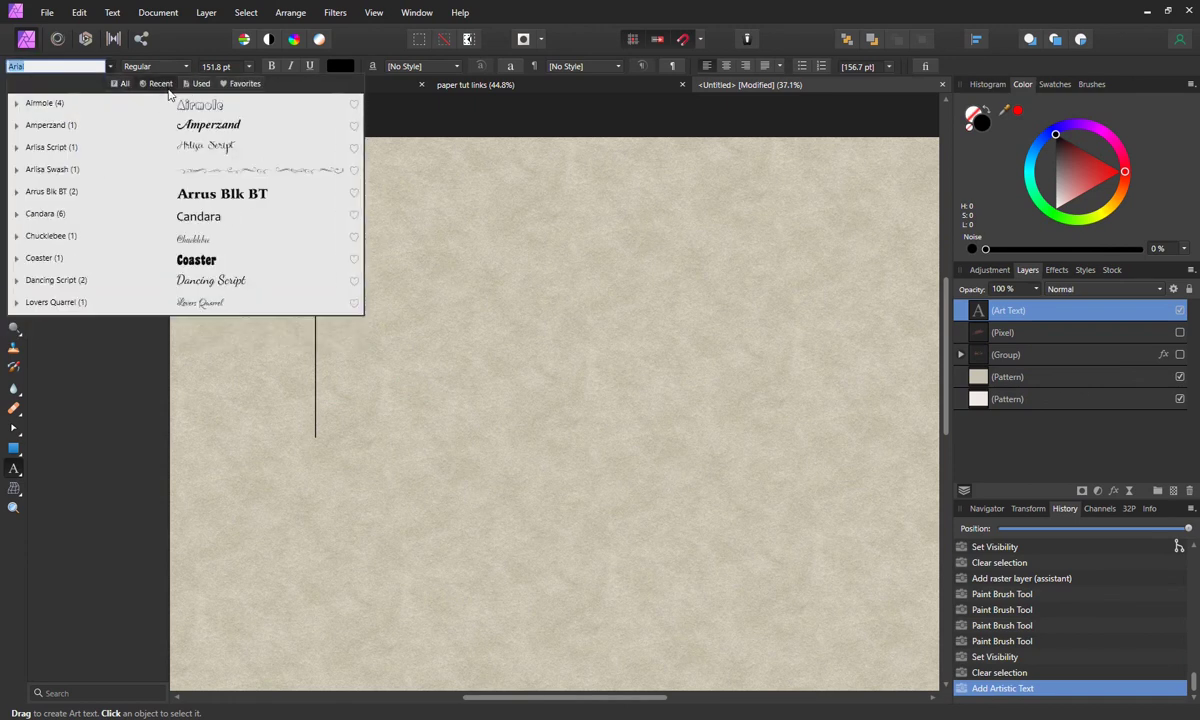
left_click(194, 107)
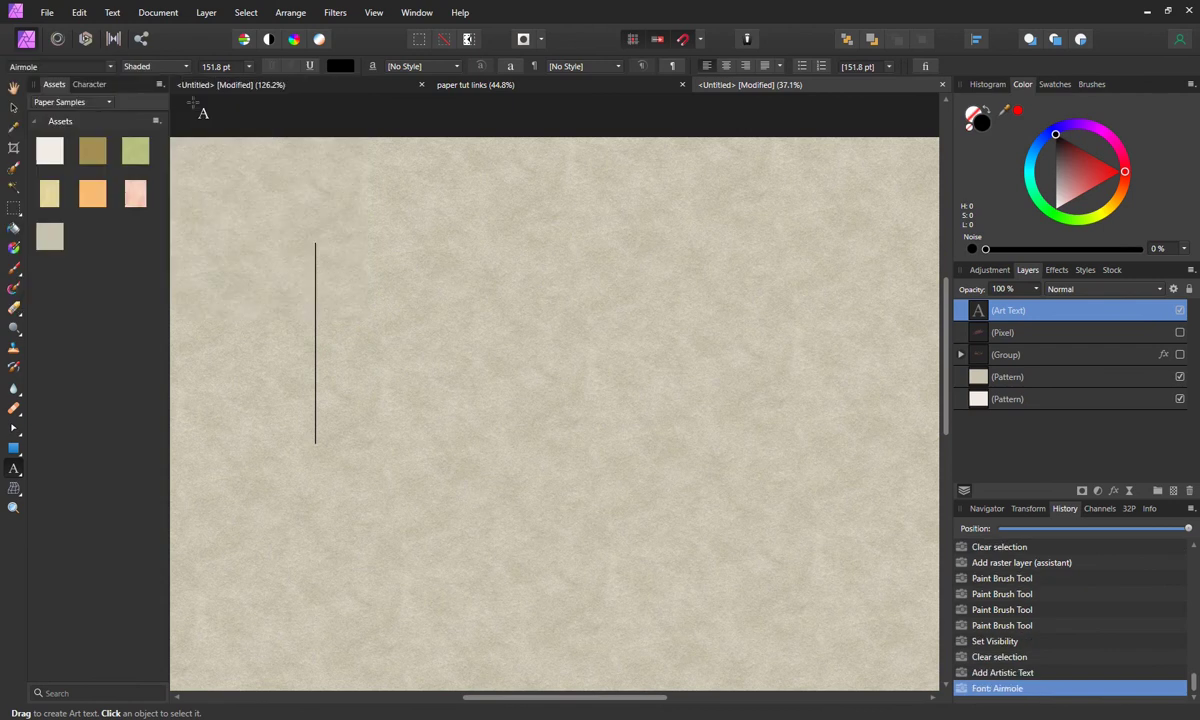
left_click(184, 70)
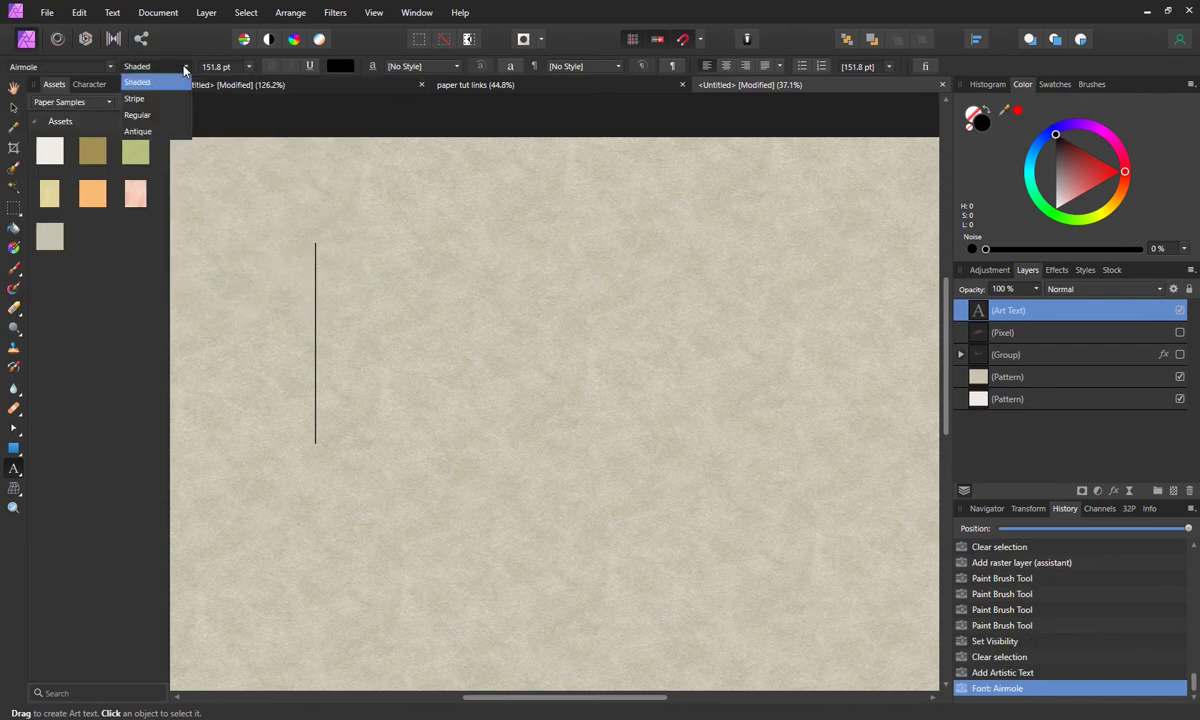
left_click(163, 115)
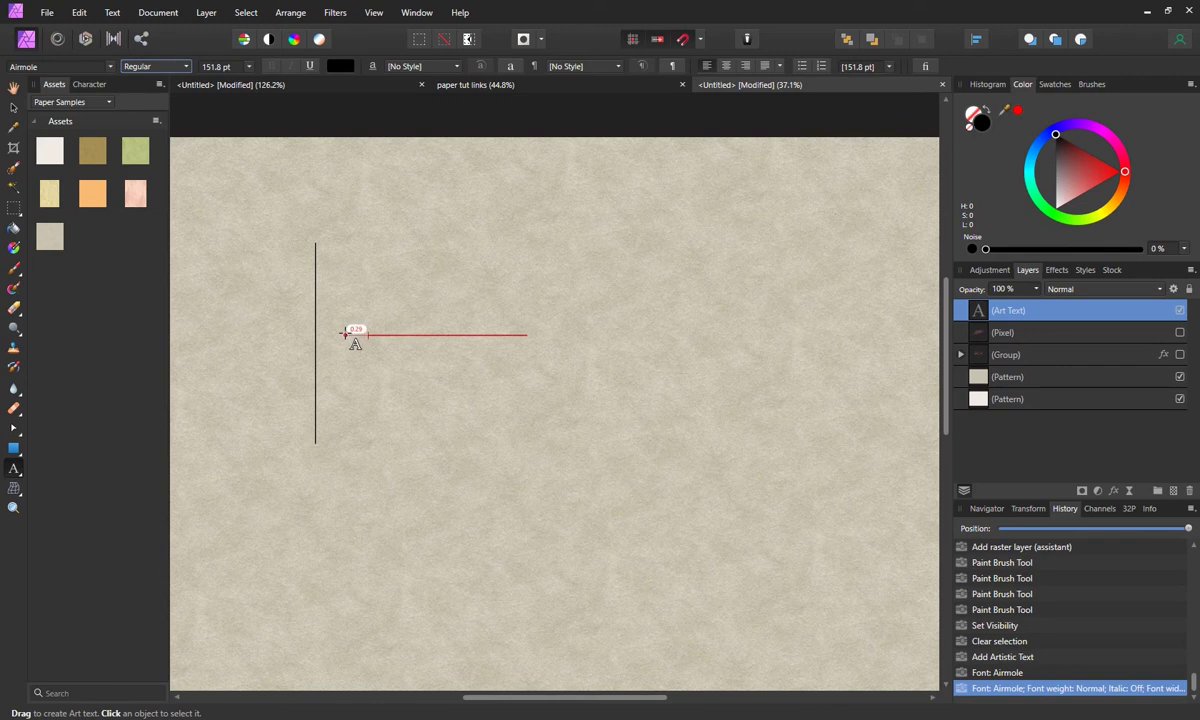
left_click_drag(334, 264, 428, 398)
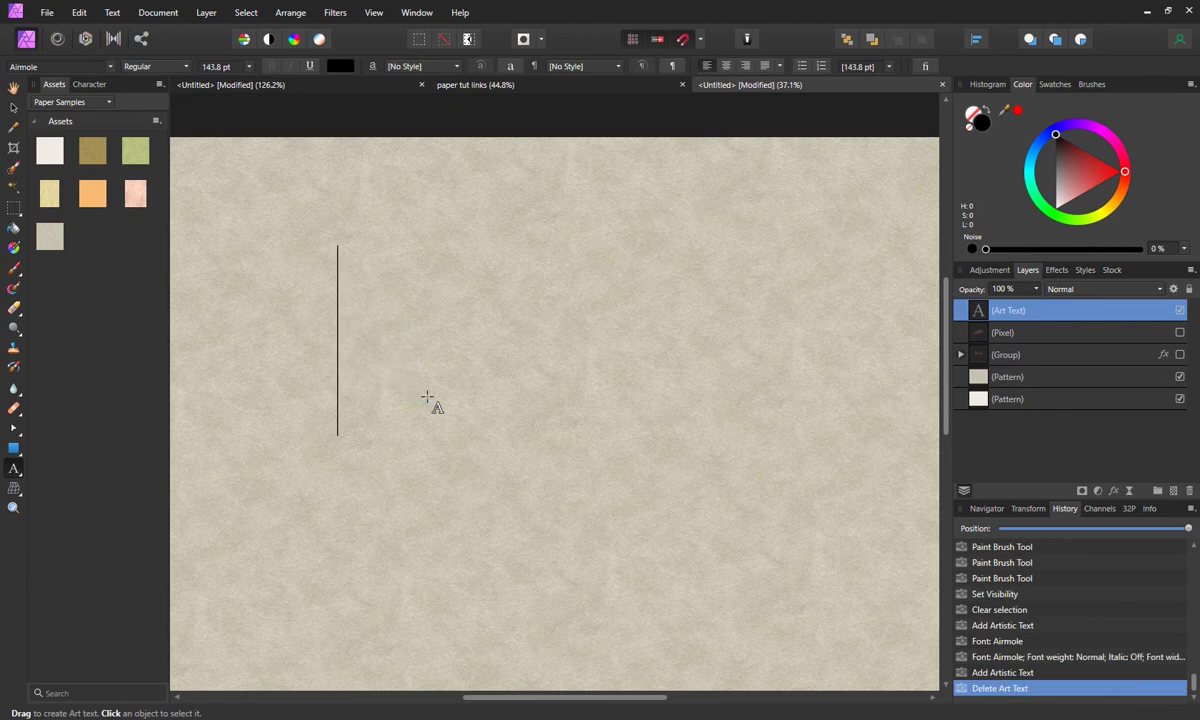
type("Paper")
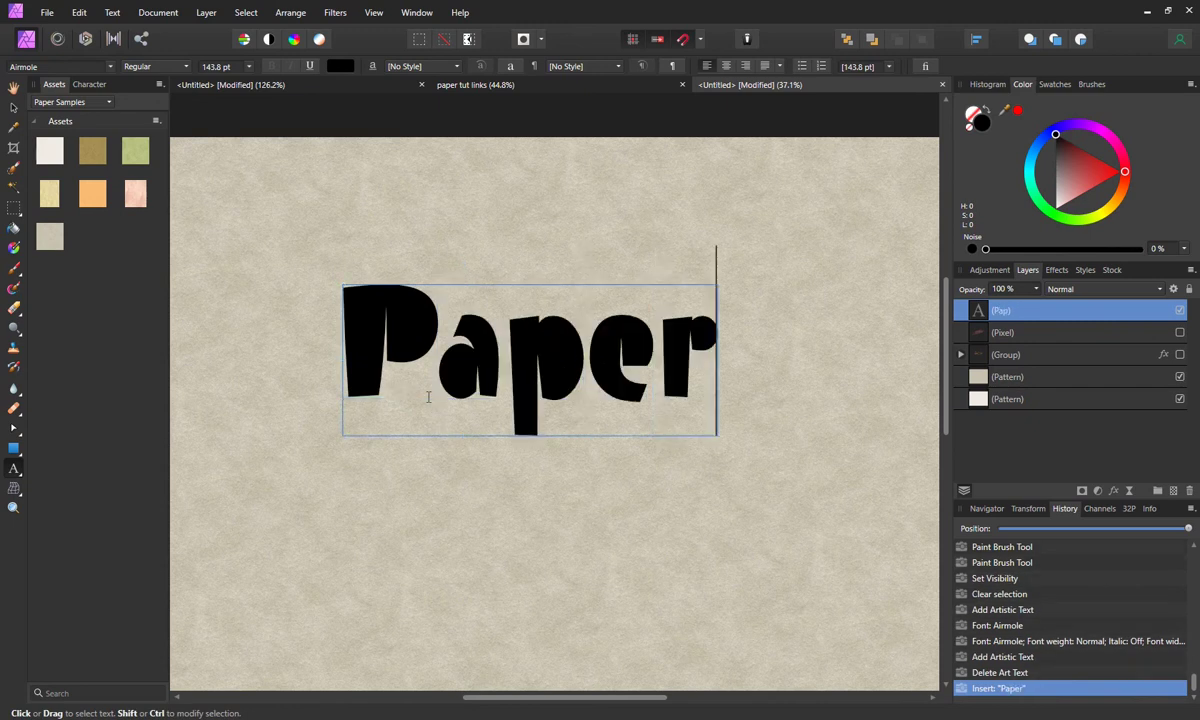
key("Escape")
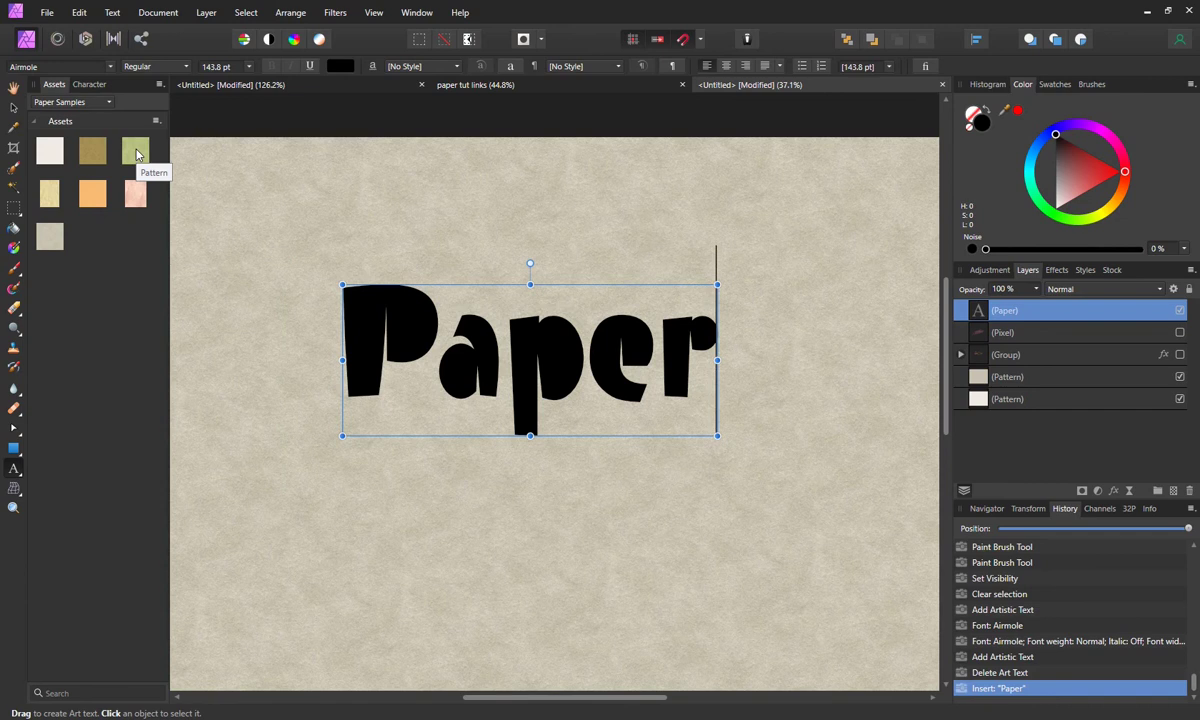
Step: Place the green paper pattern on the canvas and clip it inside the Paper text layer
left_click_drag(137, 153, 369, 327)
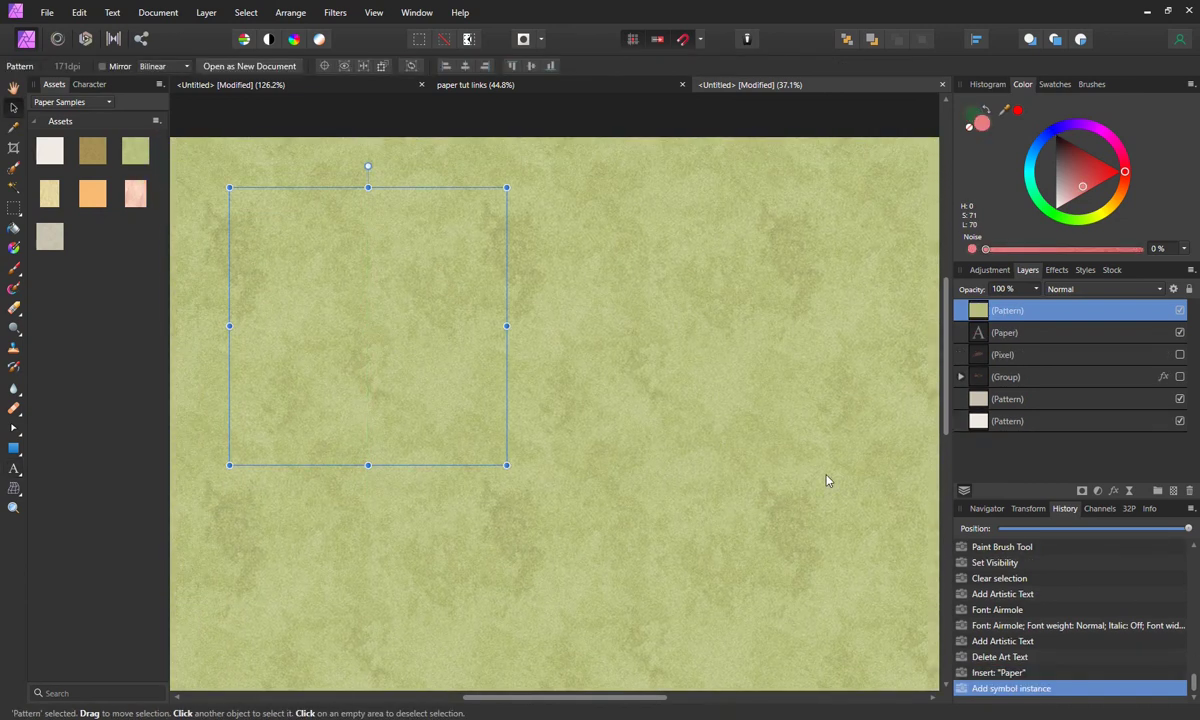
left_click_drag(1023, 315, 1026, 340)
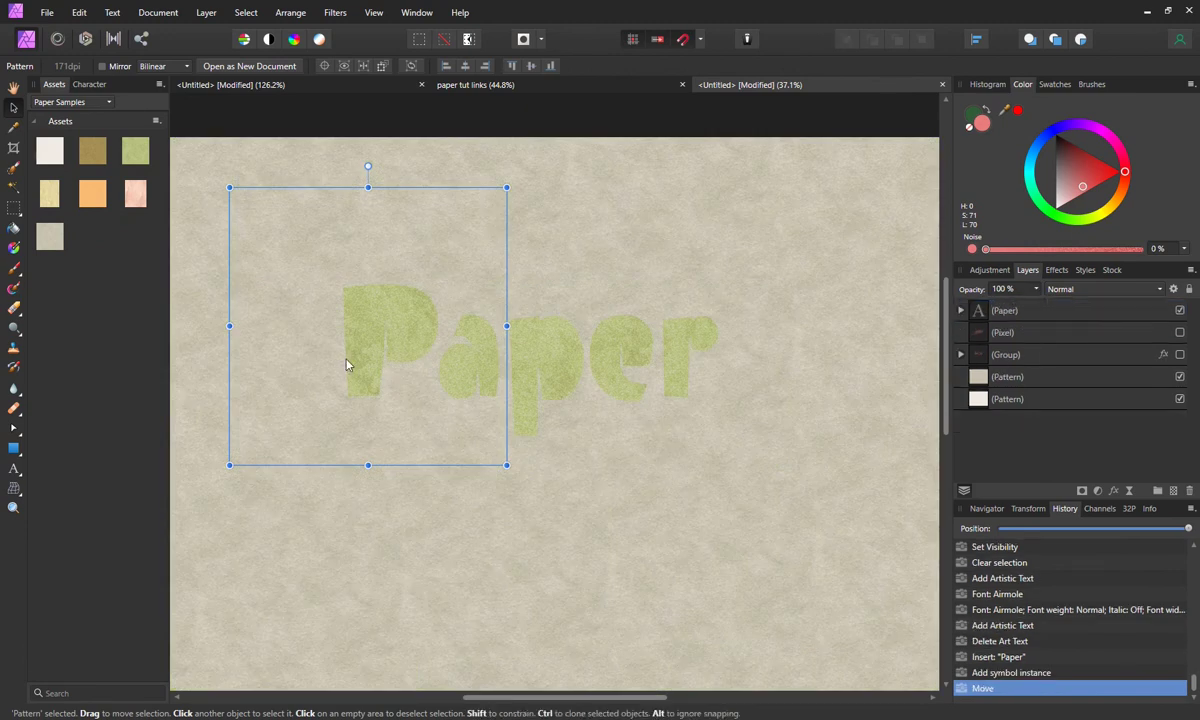
scroll(366, 363, "up", 3)
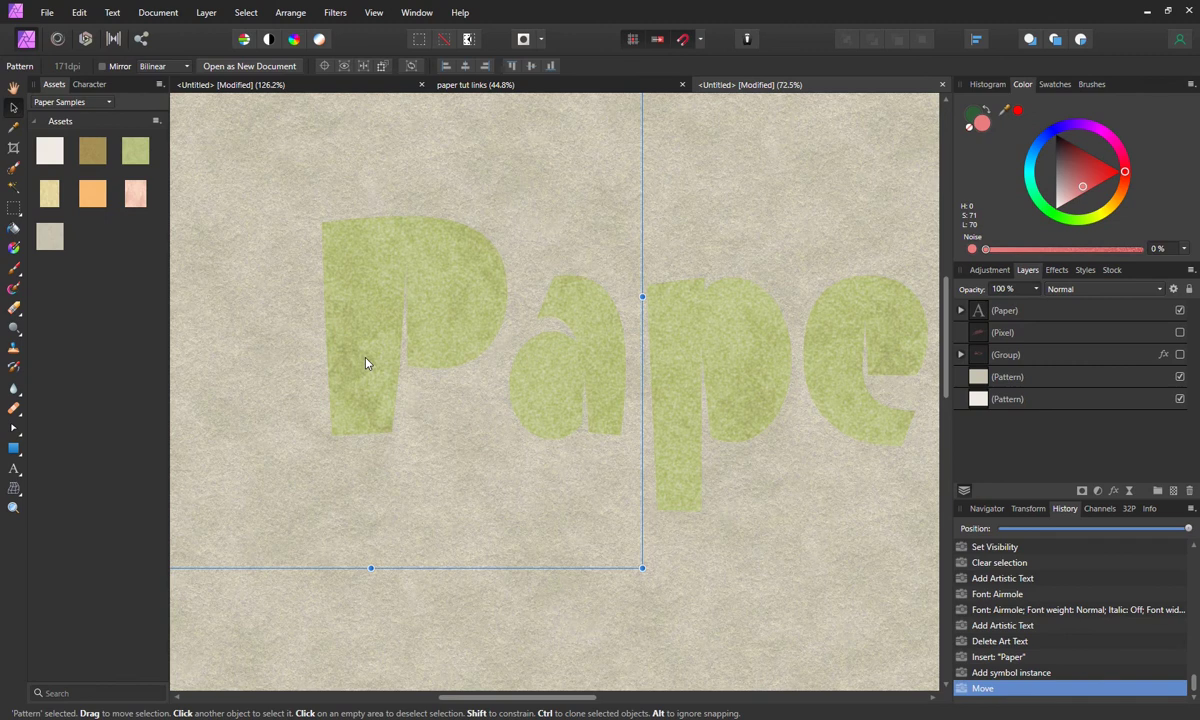
scroll(366, 363, "down", 3)
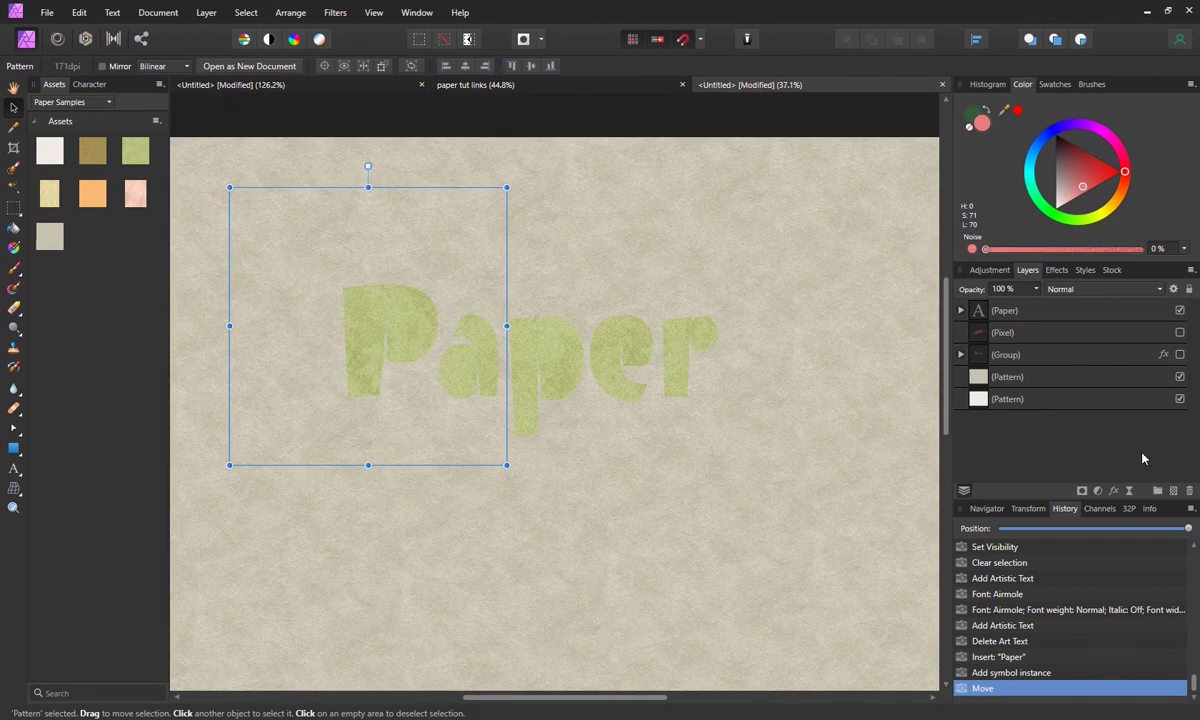
Step: Turn on Outer Shadow in Layer Effects and select the Paper text layer
left_click(1114, 491)
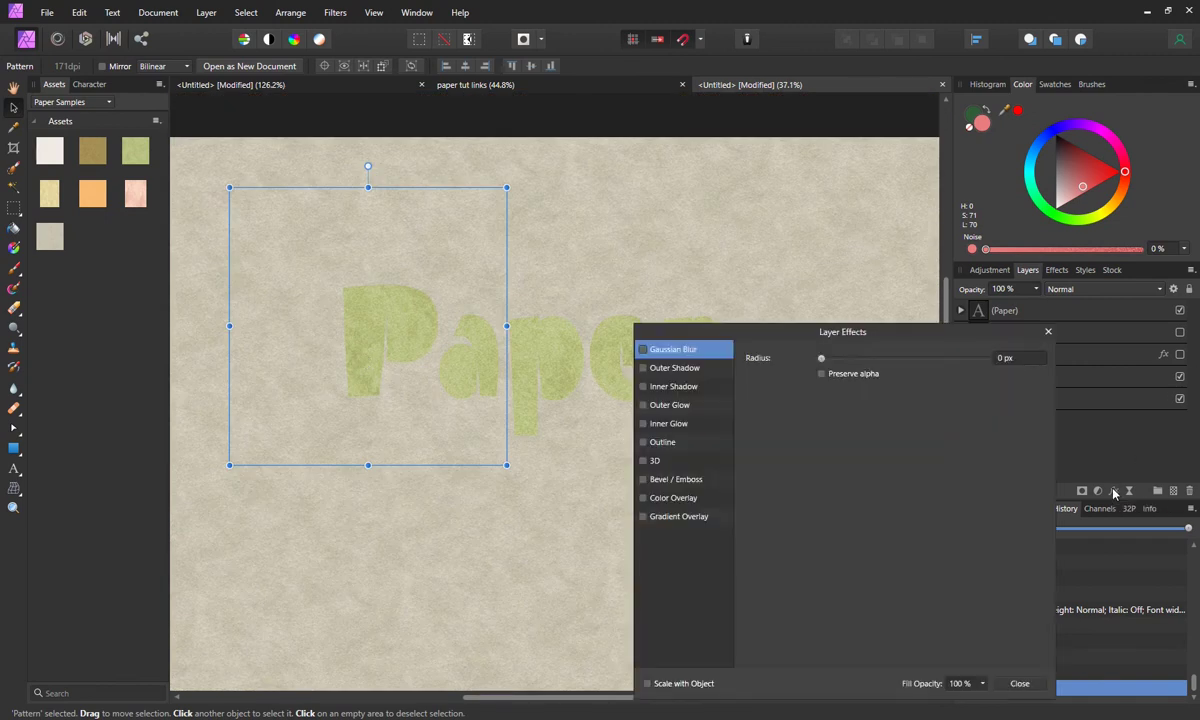
left_click(643, 369)
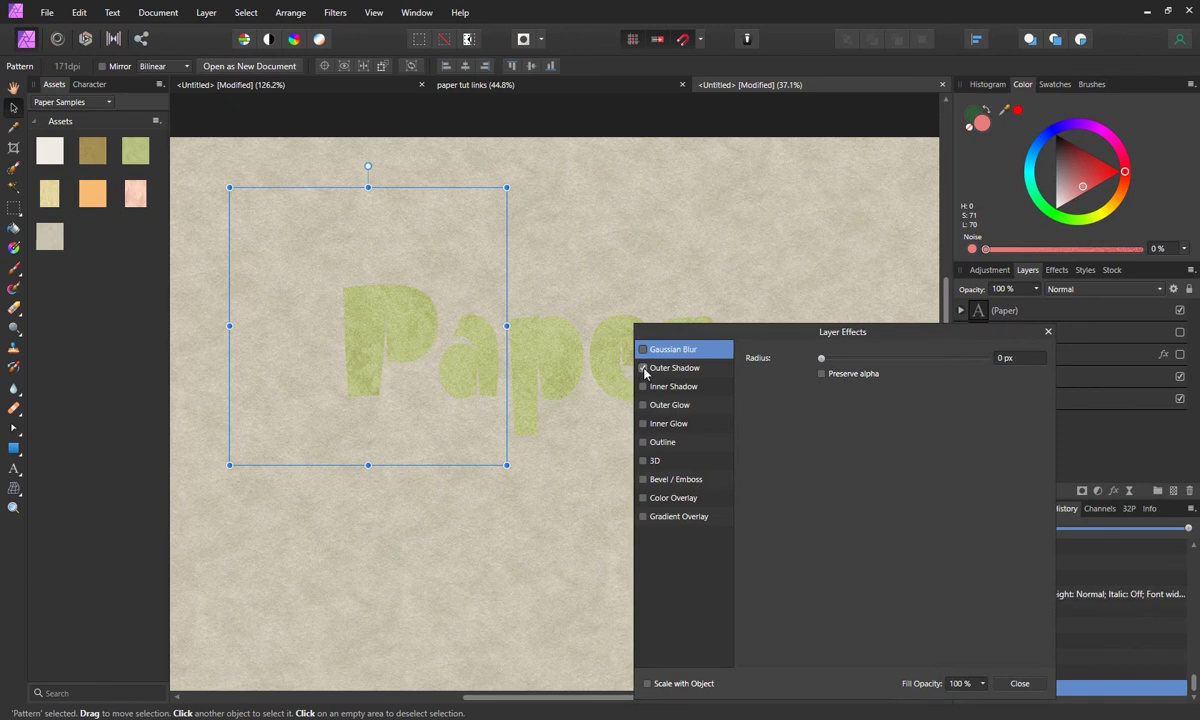
left_click(684, 369)
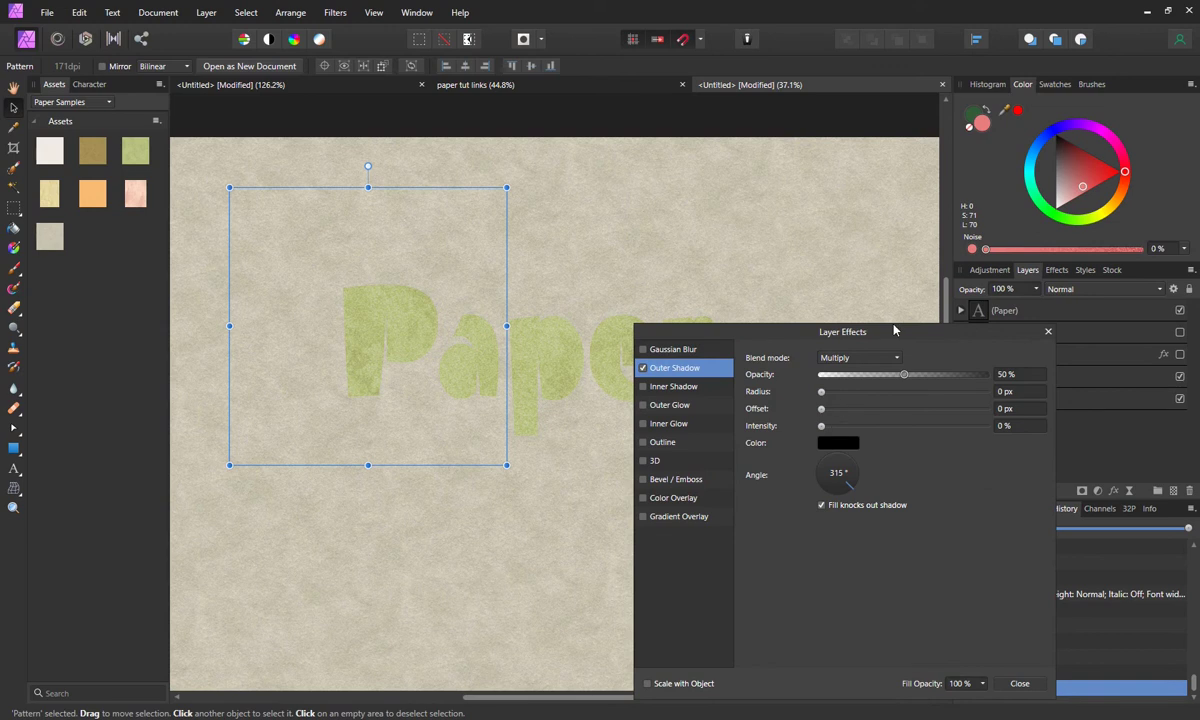
left_click_drag(893, 336, 849, 447)
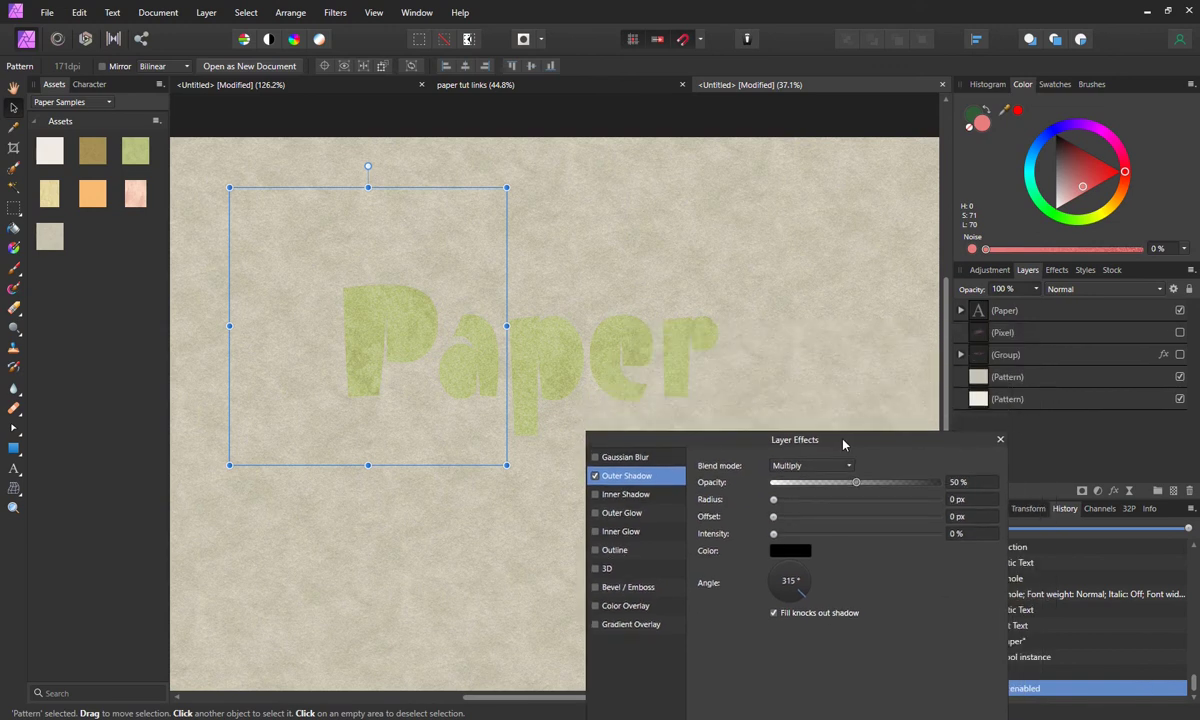
left_click(1011, 316)
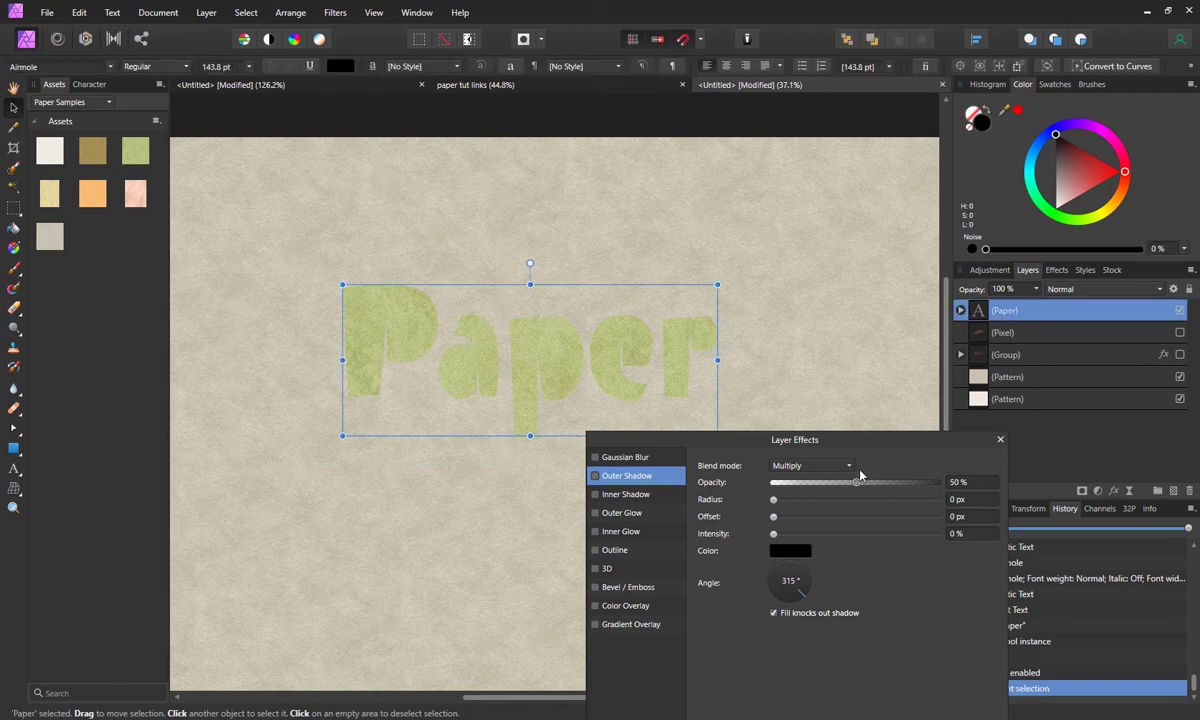
Step: Give the Paper text's outer shadow a 6.8 px offset and 3.4 px radius
left_click(595, 477)
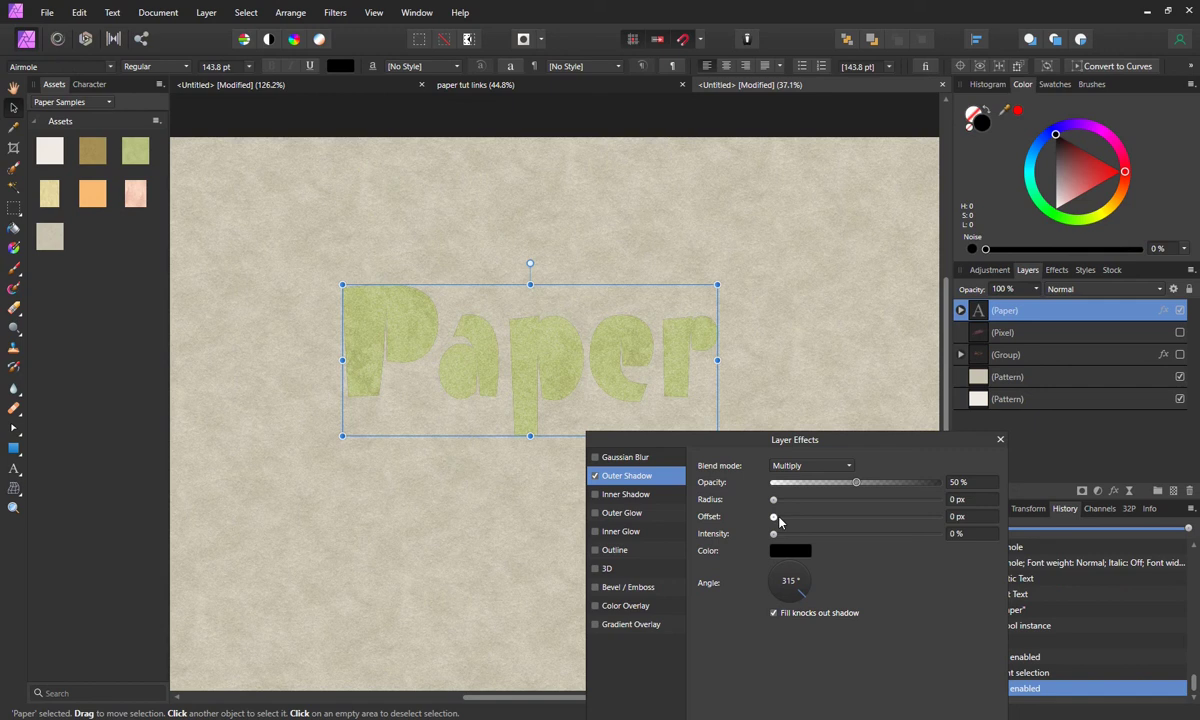
left_click_drag(774, 516, 835, 532)
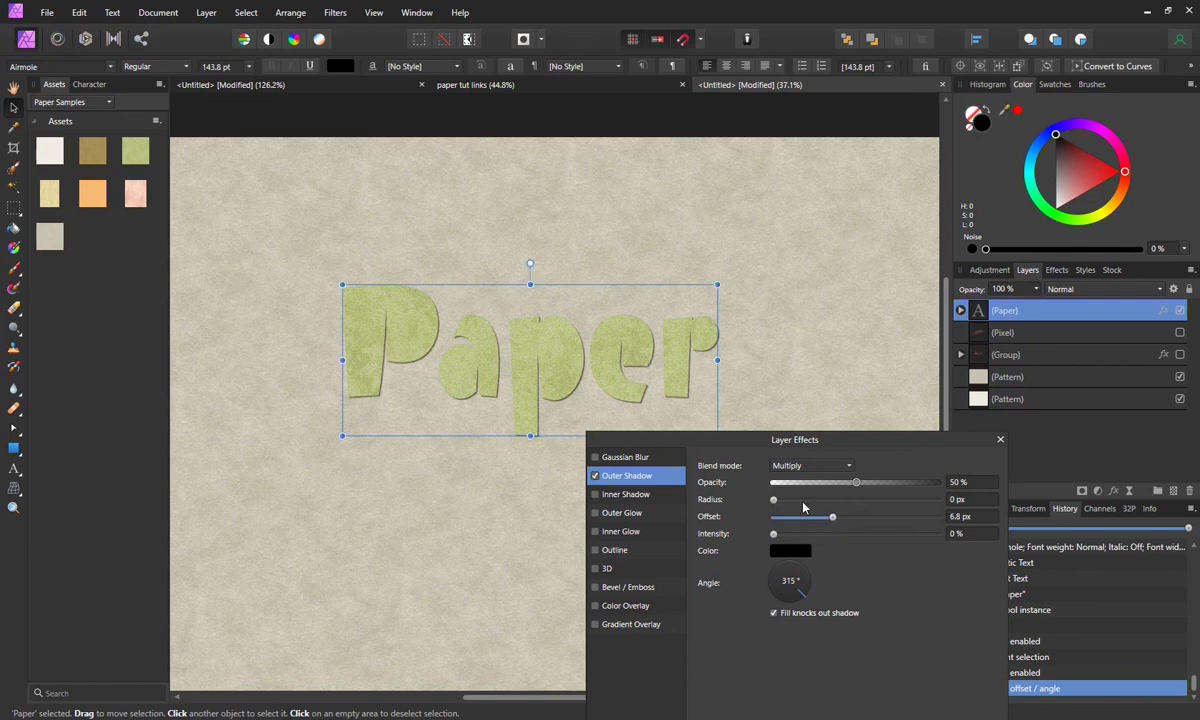
left_click_drag(774, 500, 818, 503)
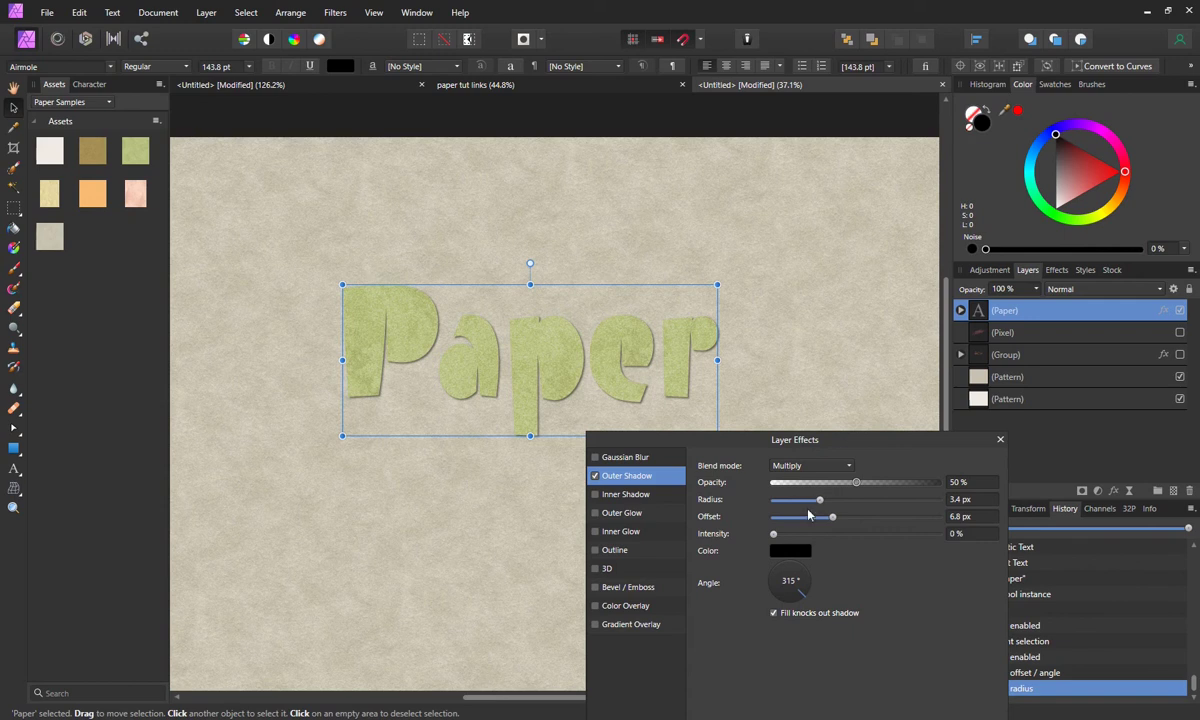
left_click(999, 439)
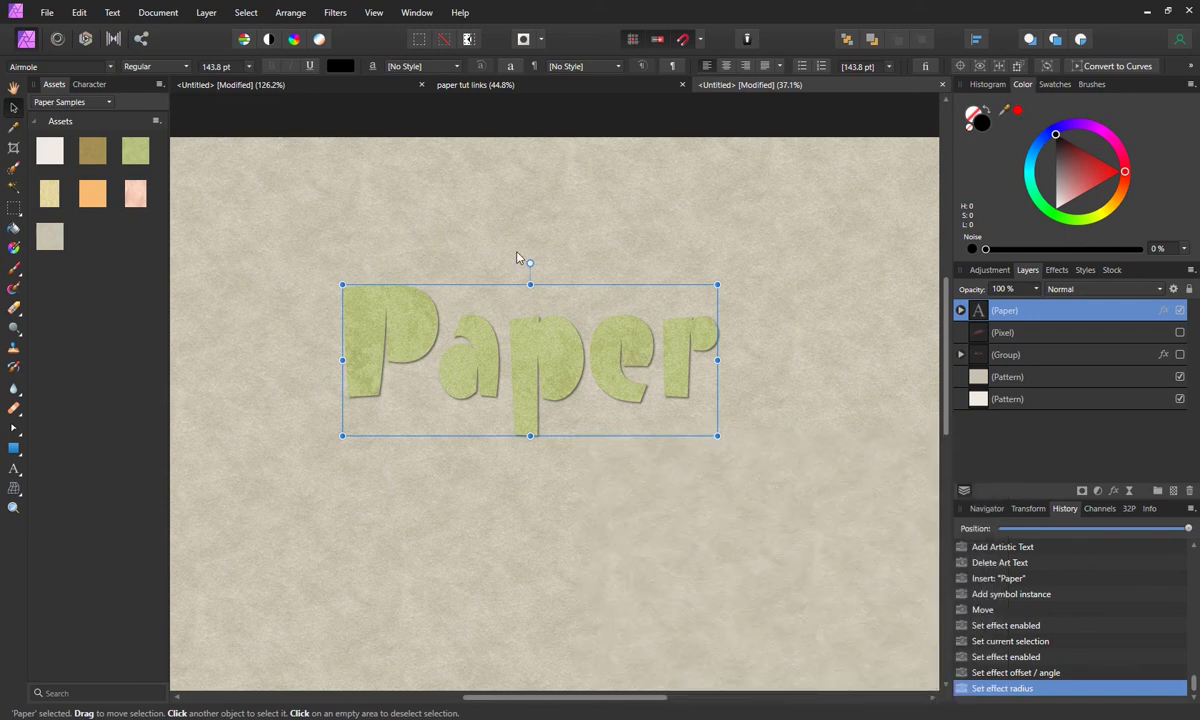
Step: Rotate the Paper text counter-clockwise and shift it up and to the left
mouse_move(532, 263)
left_mouse_down()
mouse_move(496, 262)
mouse_move(515, 265)
left_mouse_up()
left_click_drag(551, 344, 503, 317)
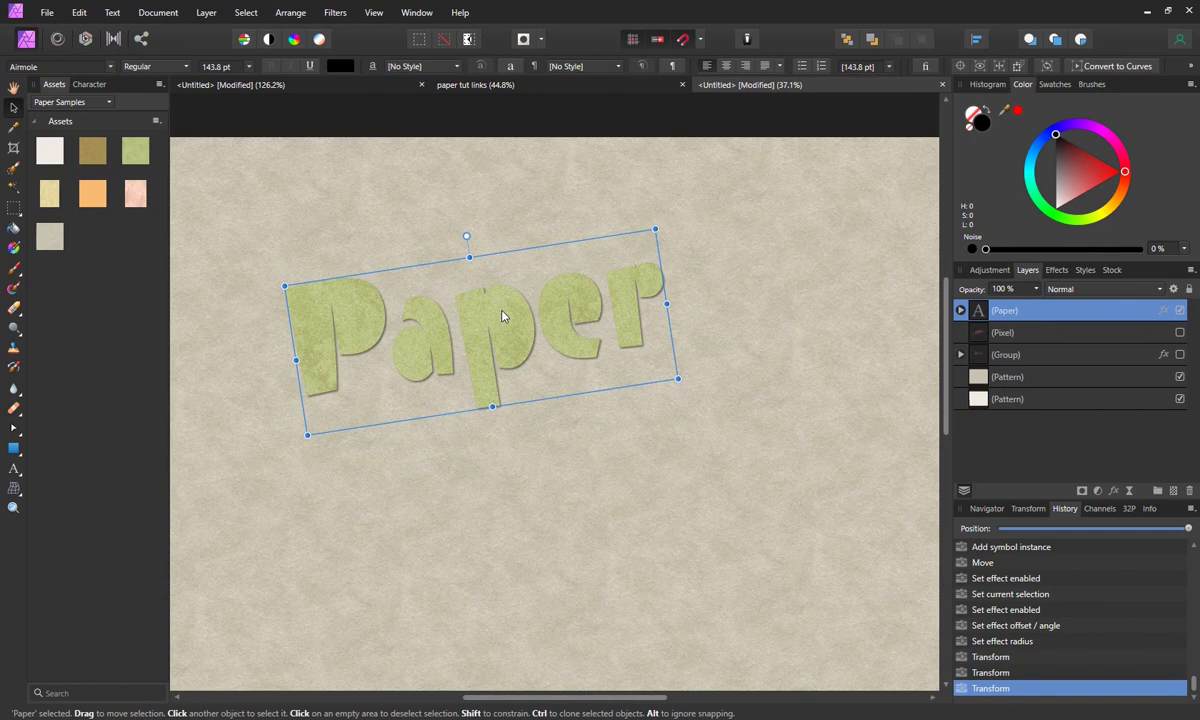
left_click(16, 470)
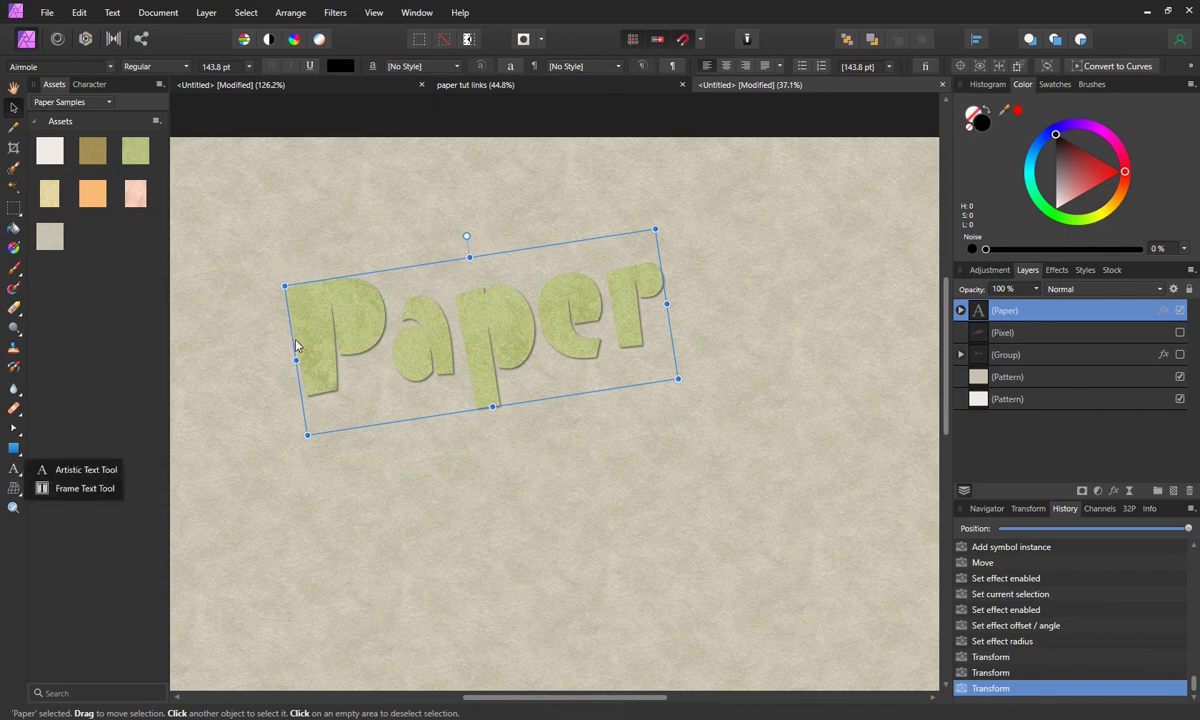
Step: Replace the word 'Paper' with 'Brainstorming'
left_click(90, 469)
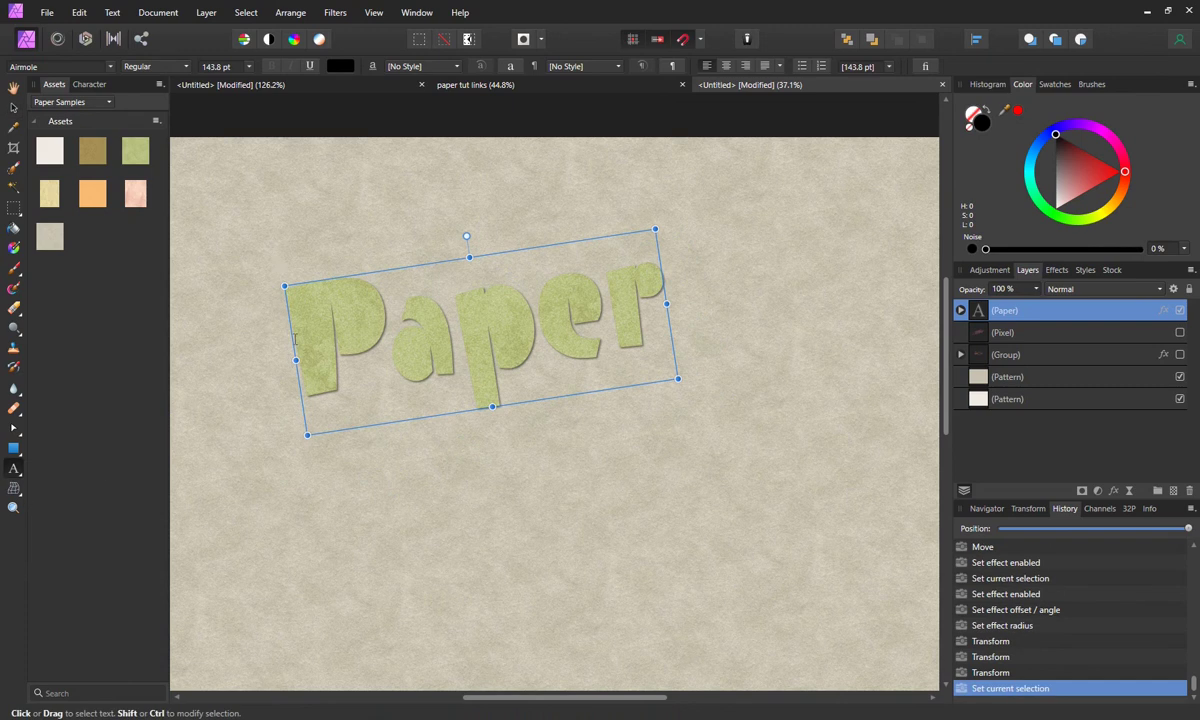
left_click_drag(331, 366, 655, 304)
type("Br")
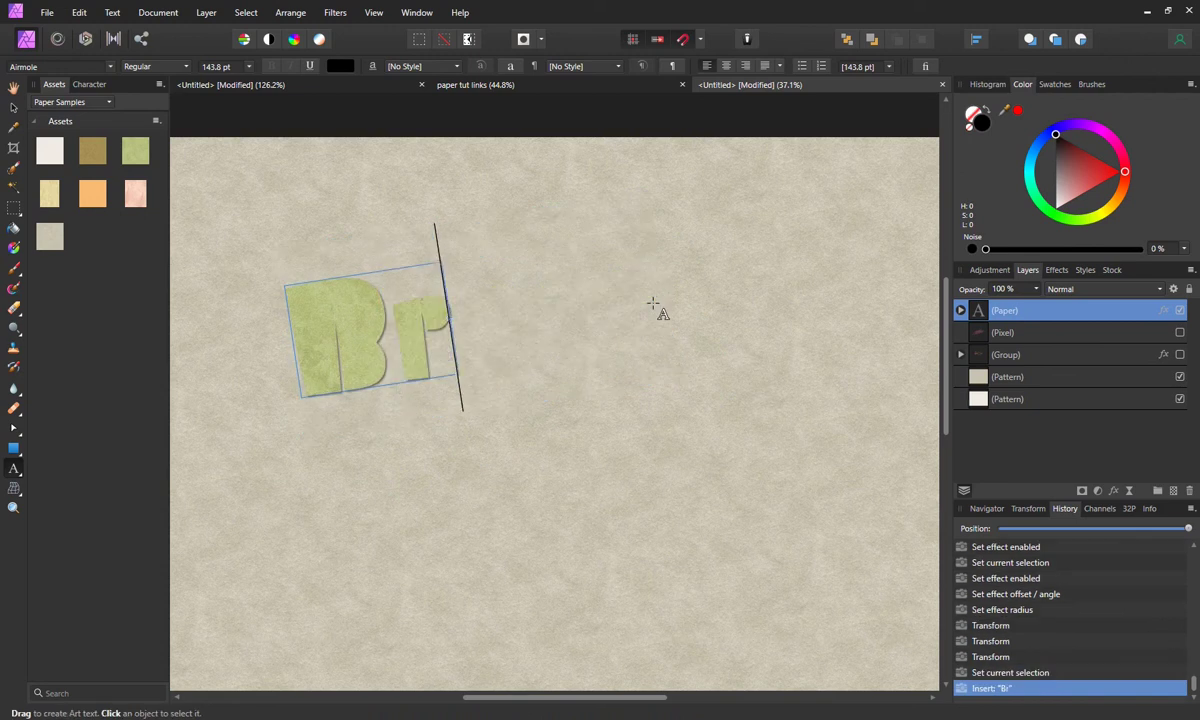
type("ainst")
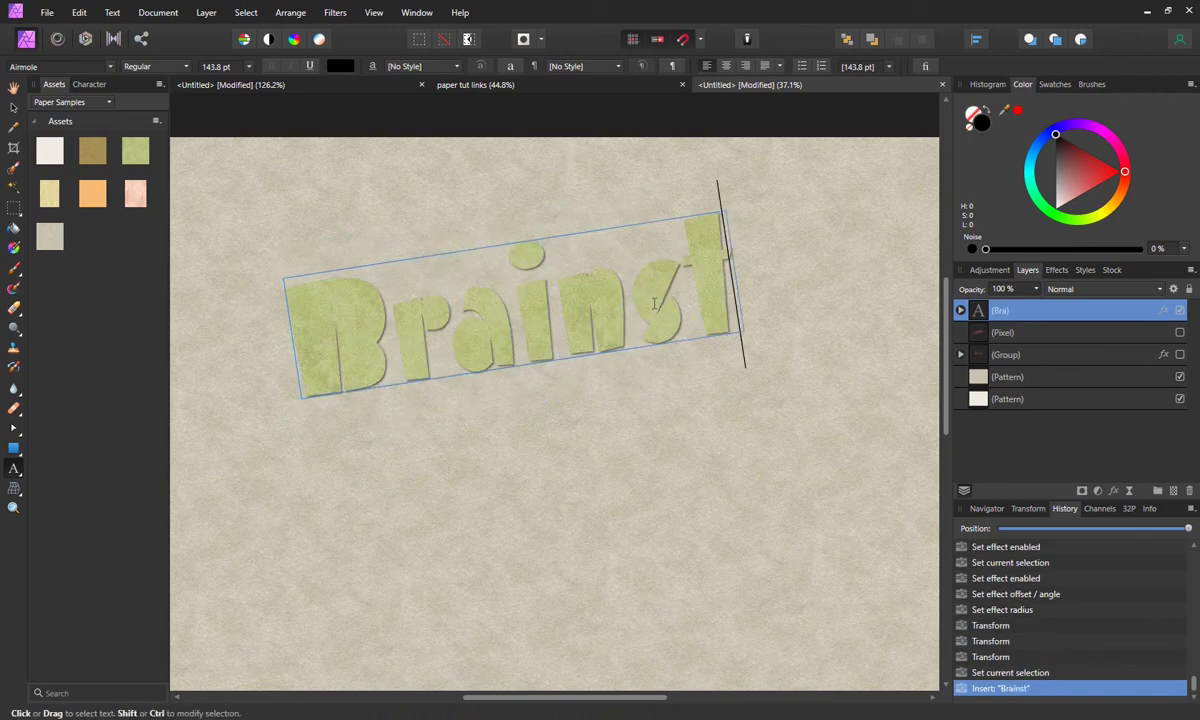
type("orming")
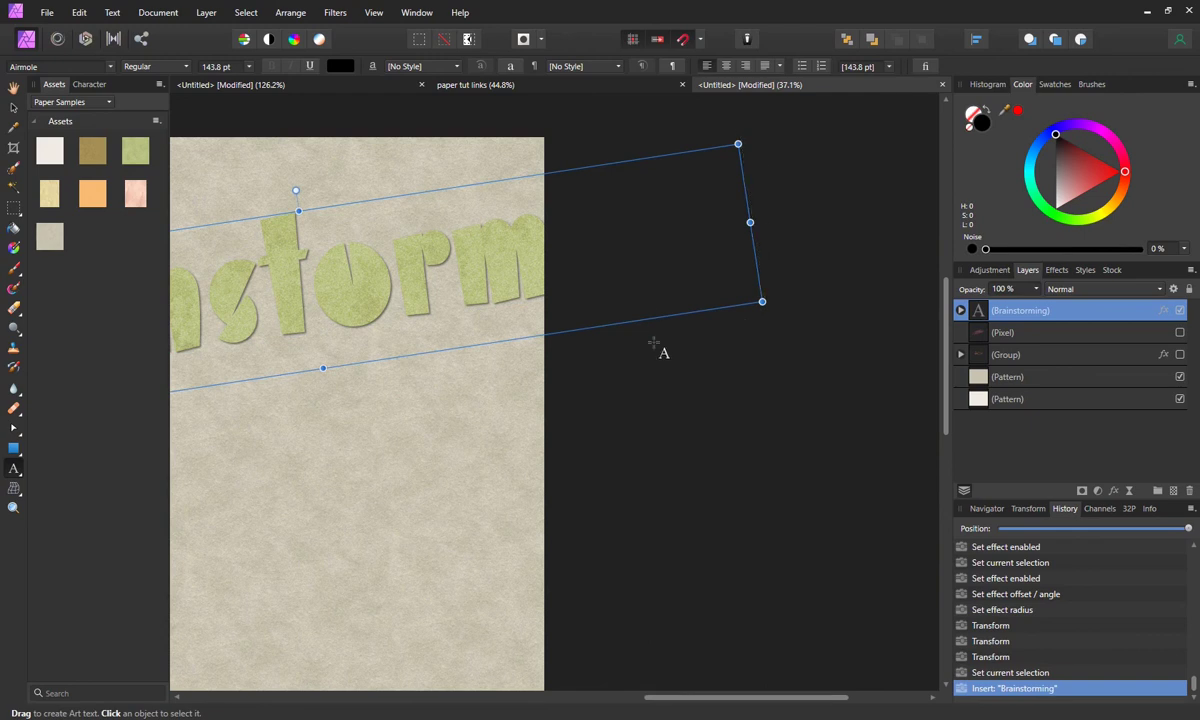
Step: Shrink the Brainstorming text to 72.8 pt and move it left on the page
left_click(20, 113)
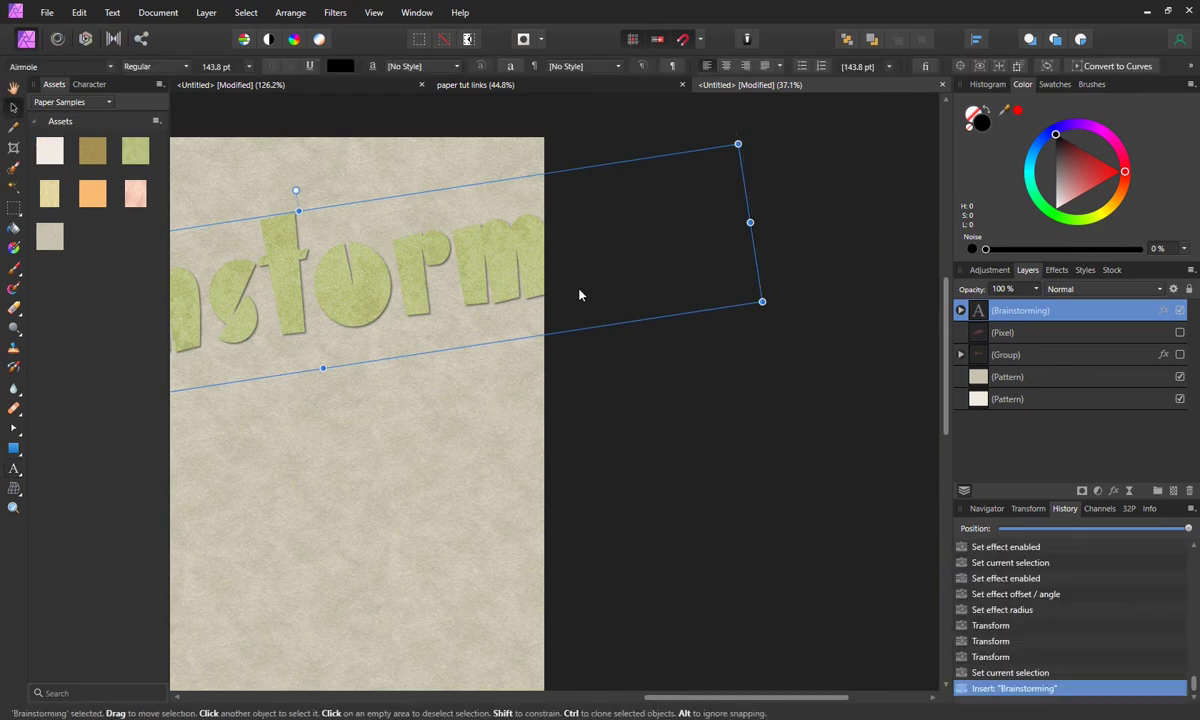
left_click_drag(763, 302, 324, 271)
scroll(408, 390, "up", 1)
scroll(408, 390, "down", 1)
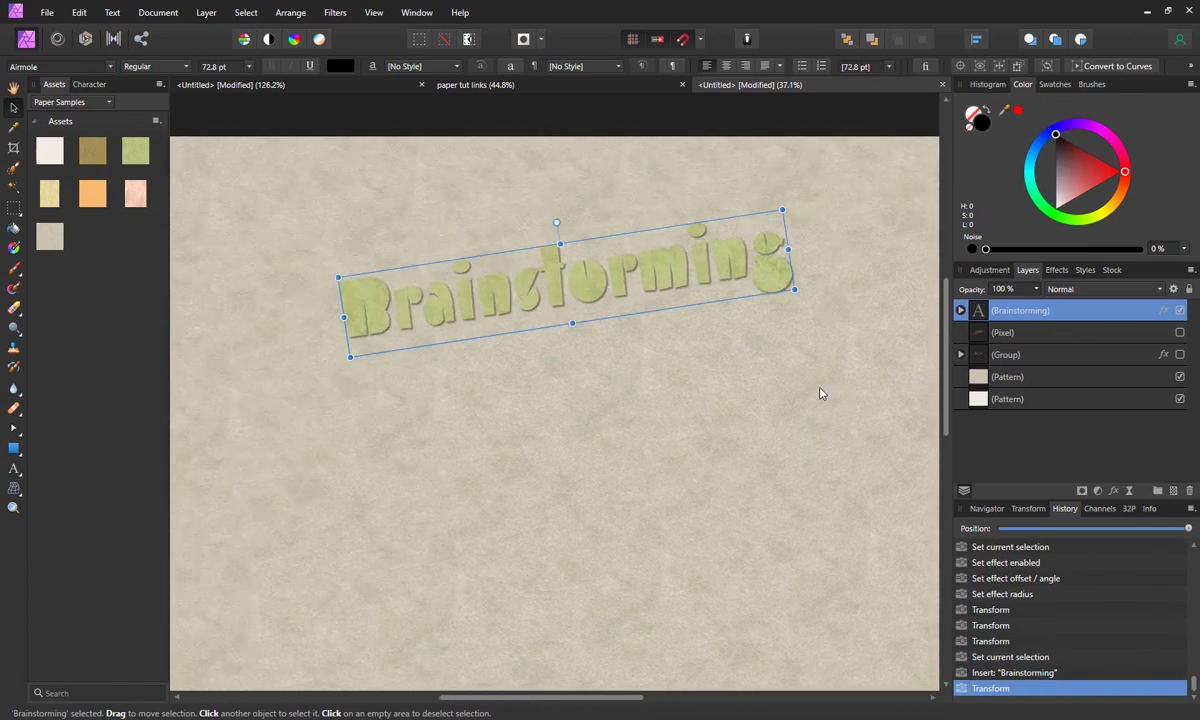
left_click_drag(585, 290, 507, 281)
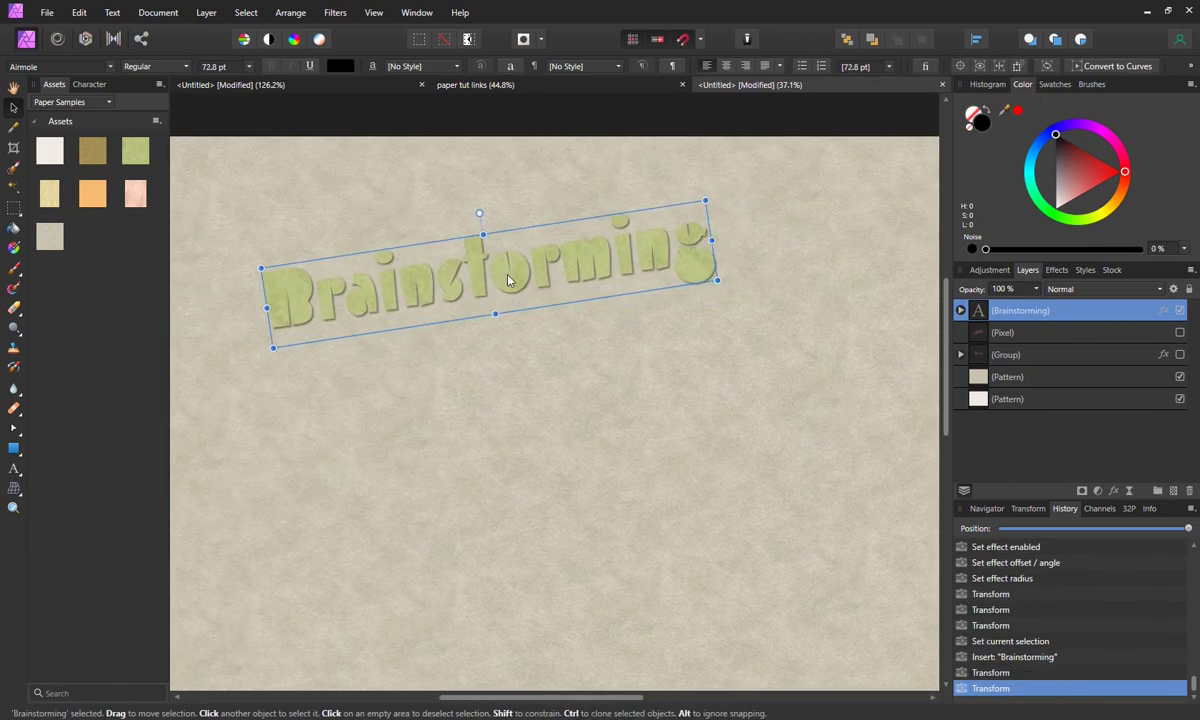
Step: Drag a Pixabay photo of people meeting from the Stock panel, shrink it, and centre it on the page
left_click(1112, 270)
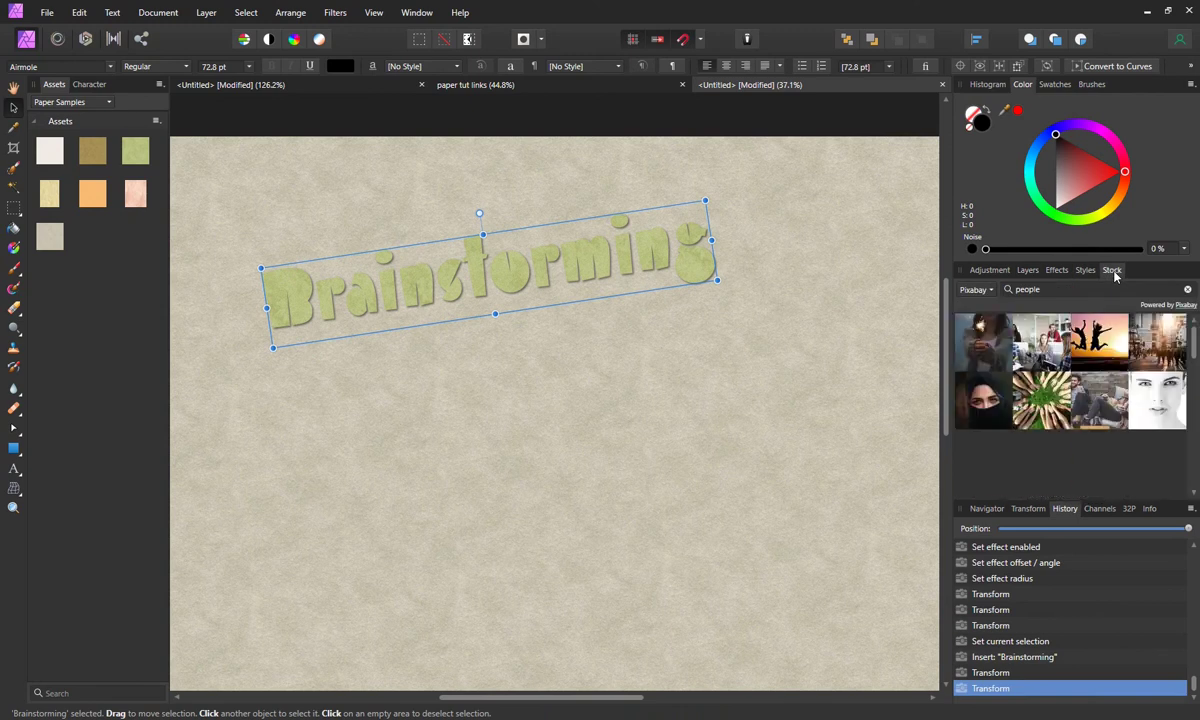
left_click_drag(1040, 343, 476, 401)
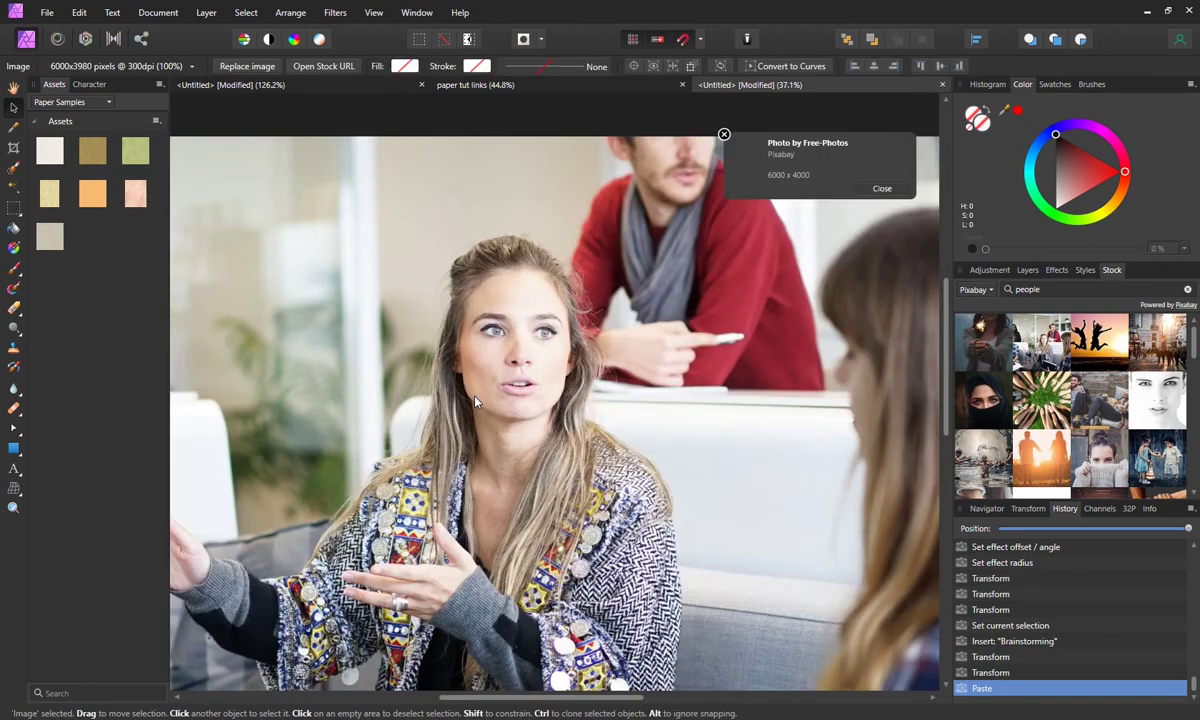
scroll(476, 401, "down", 3)
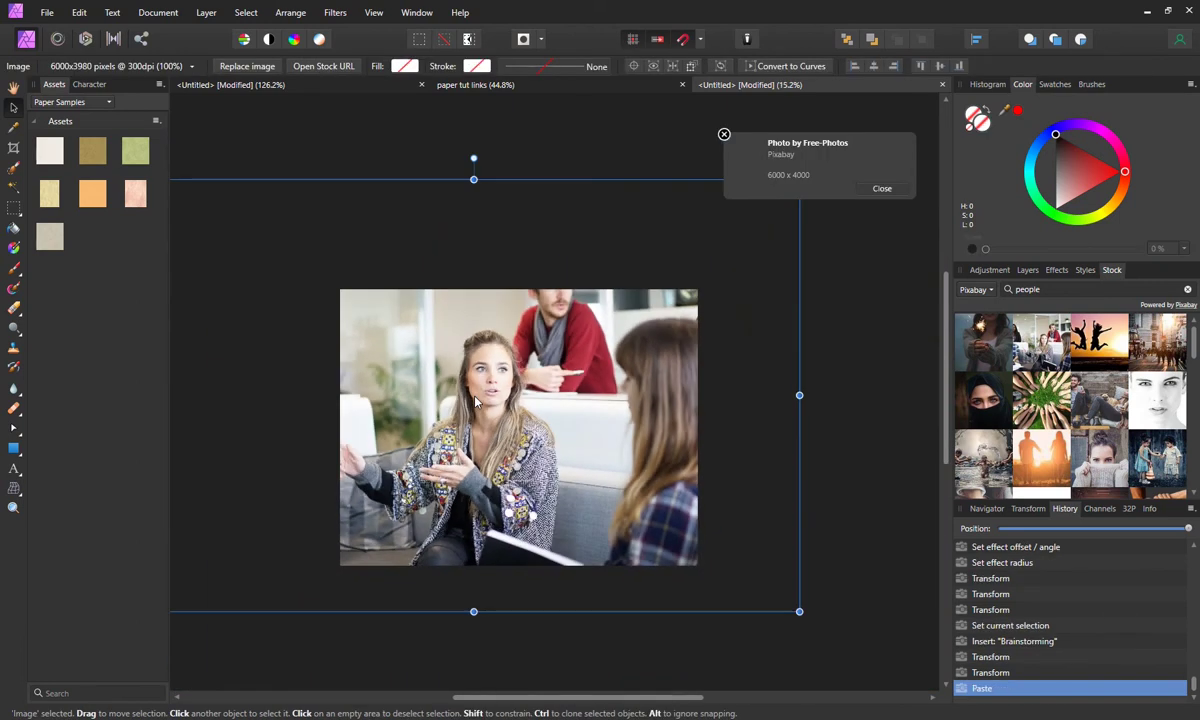
scroll(476, 401, "down", 2)
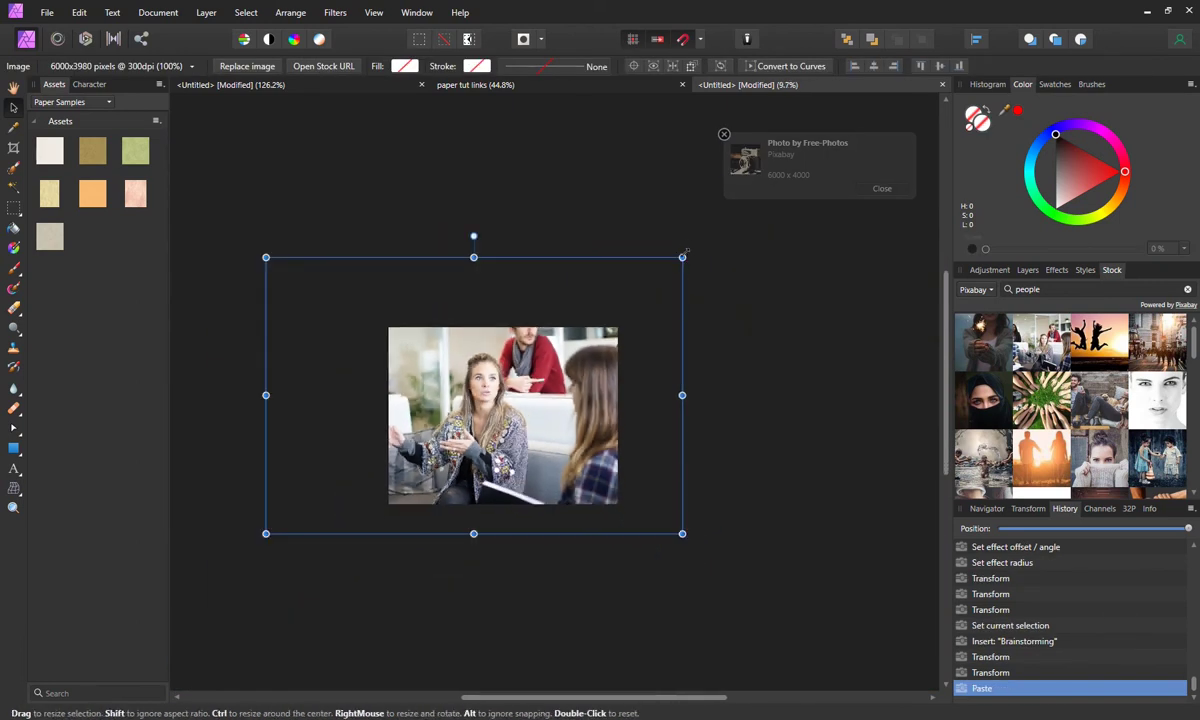
left_click_drag(682, 257, 408, 438)
left_click_drag(356, 473, 516, 403)
scroll(516, 403, "up", 3)
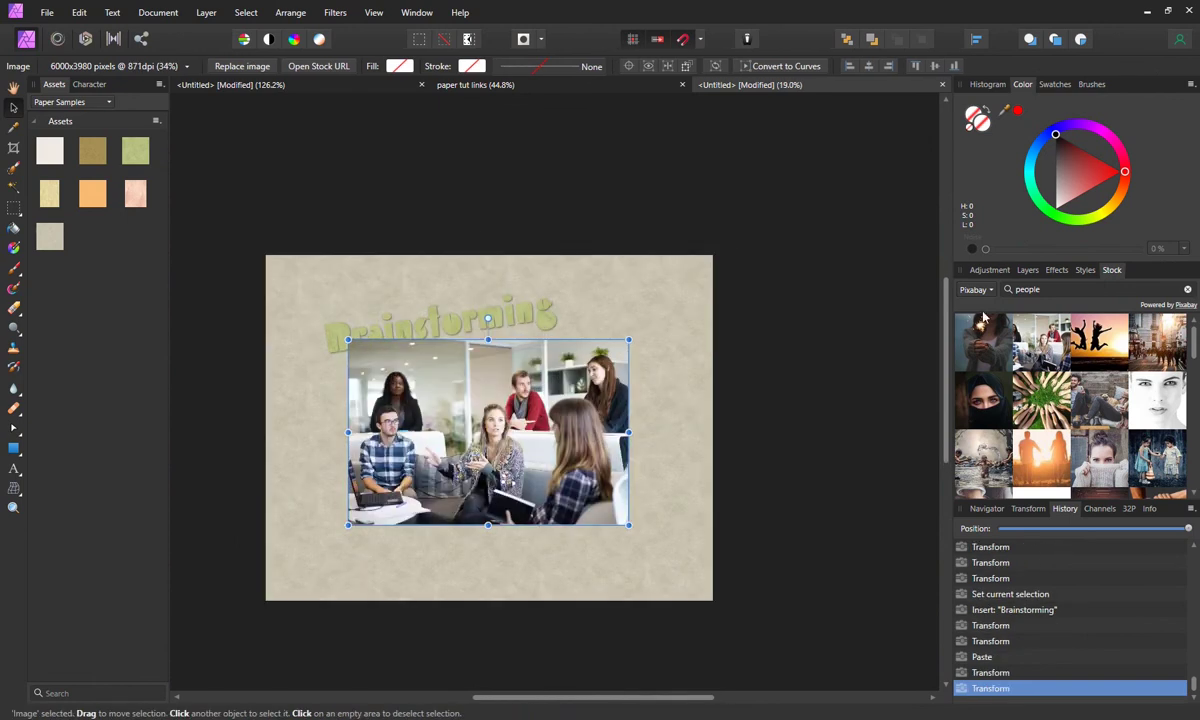
Step: Move the photo layer beneath Brainstorming and enlarge the text to 81 pt
left_click(1034, 271)
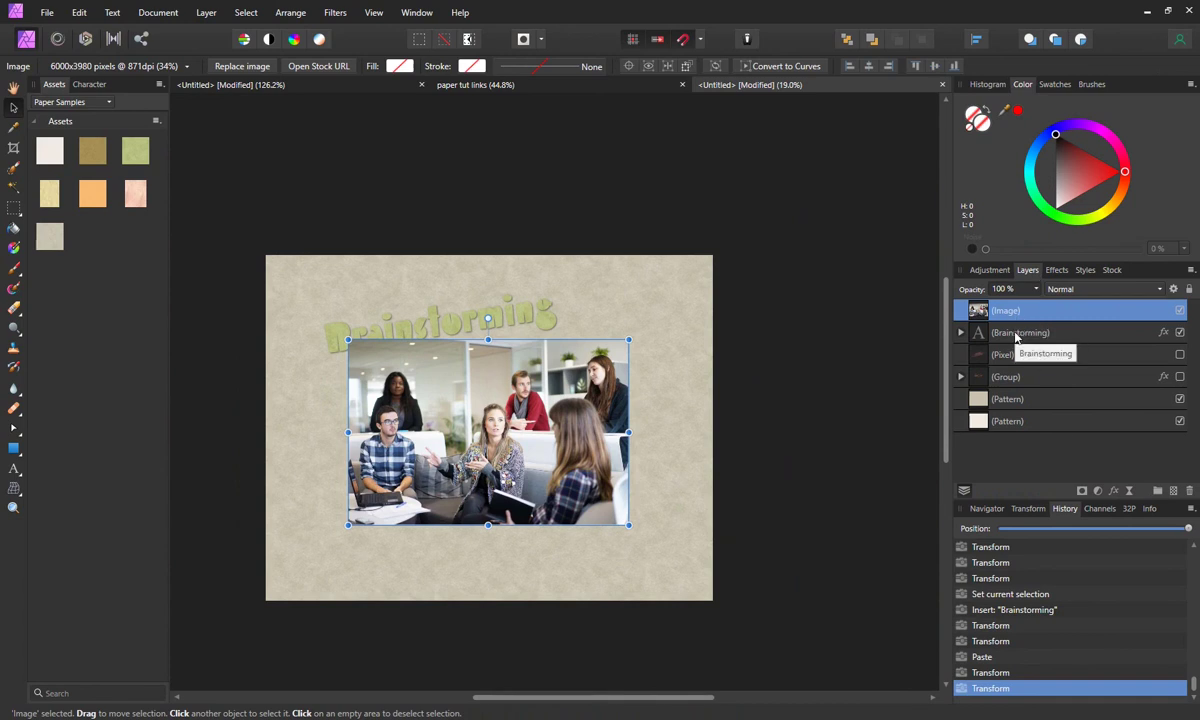
mouse_move(964, 311)
left_mouse_down()
mouse_move(1012, 343)
mouse_move(982, 338)
left_mouse_up()
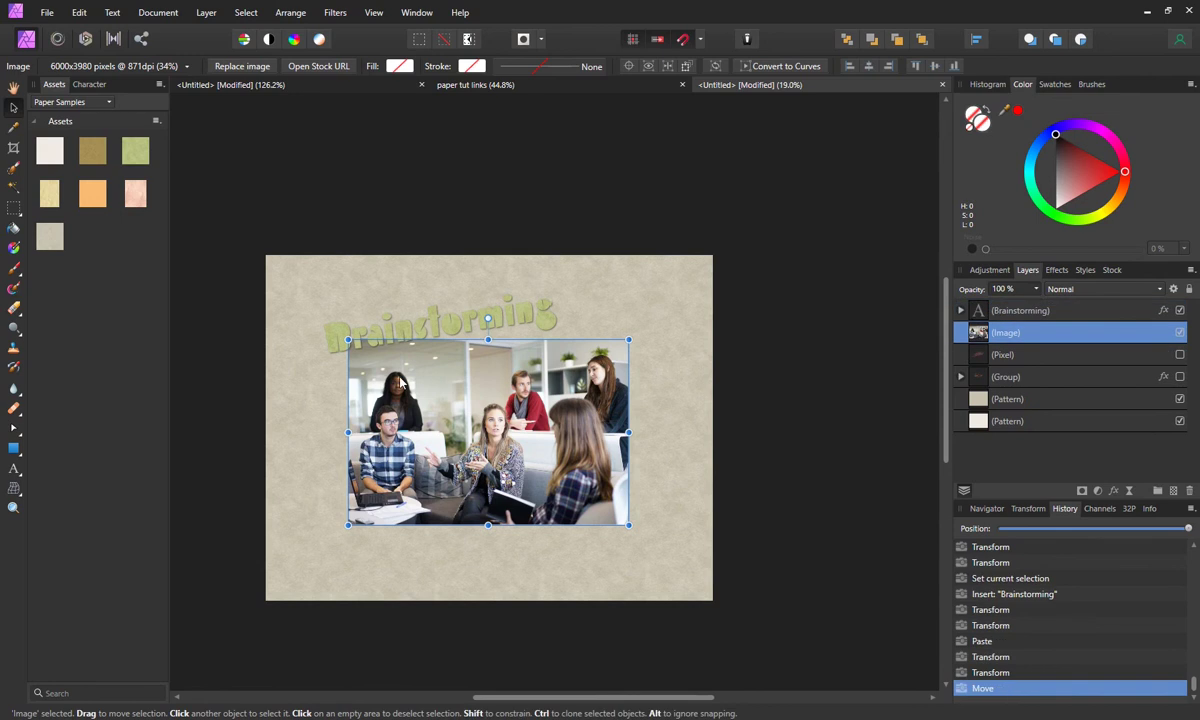
left_click(455, 340)
left_click_drag(459, 345, 465, 345)
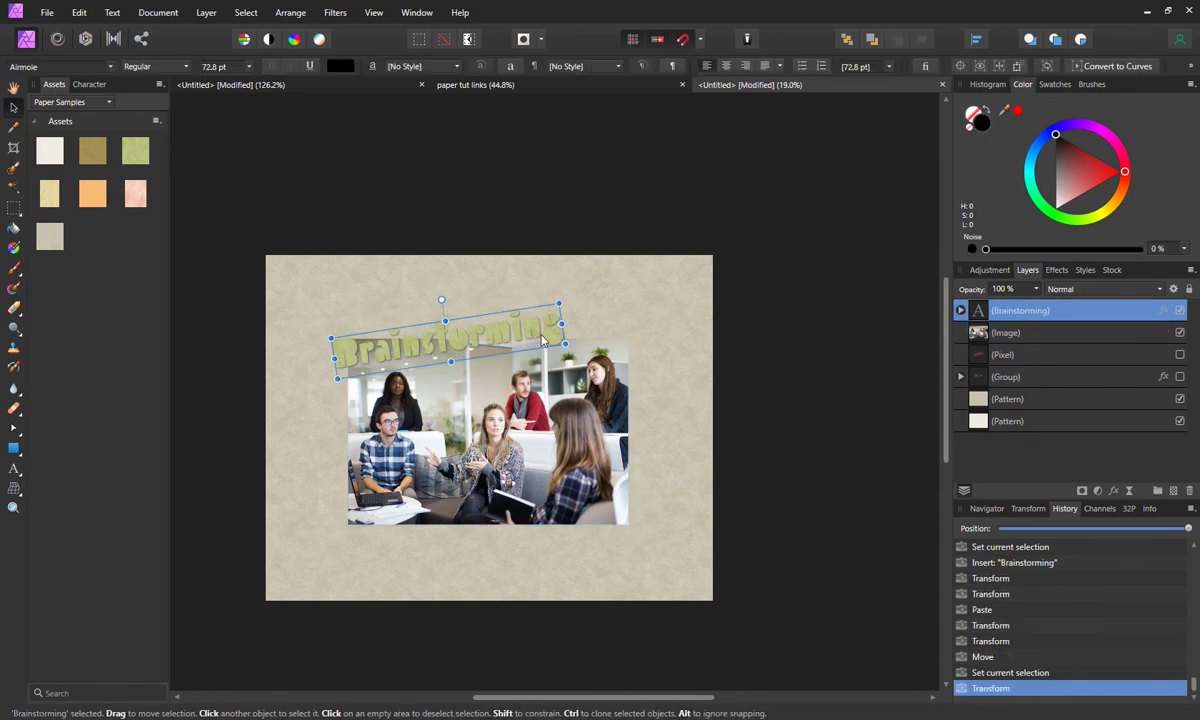
left_click_drag(563, 342, 591, 345)
left_click(302, 382)
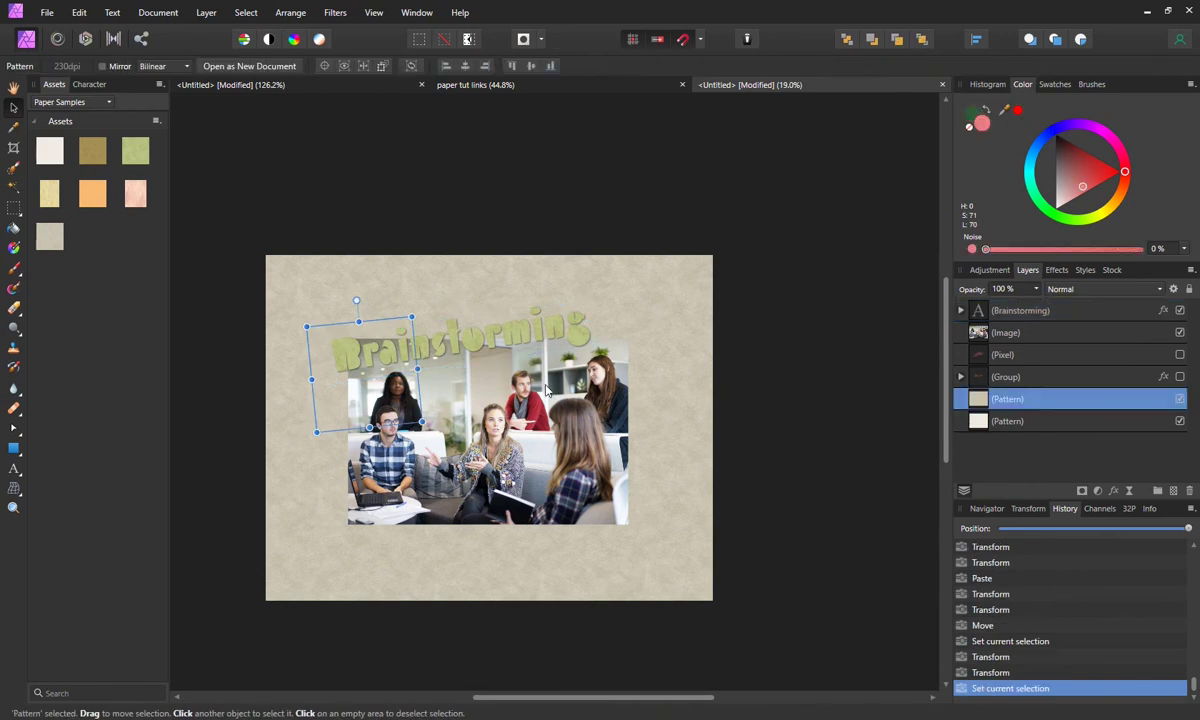
scroll(508, 398, "up", 2)
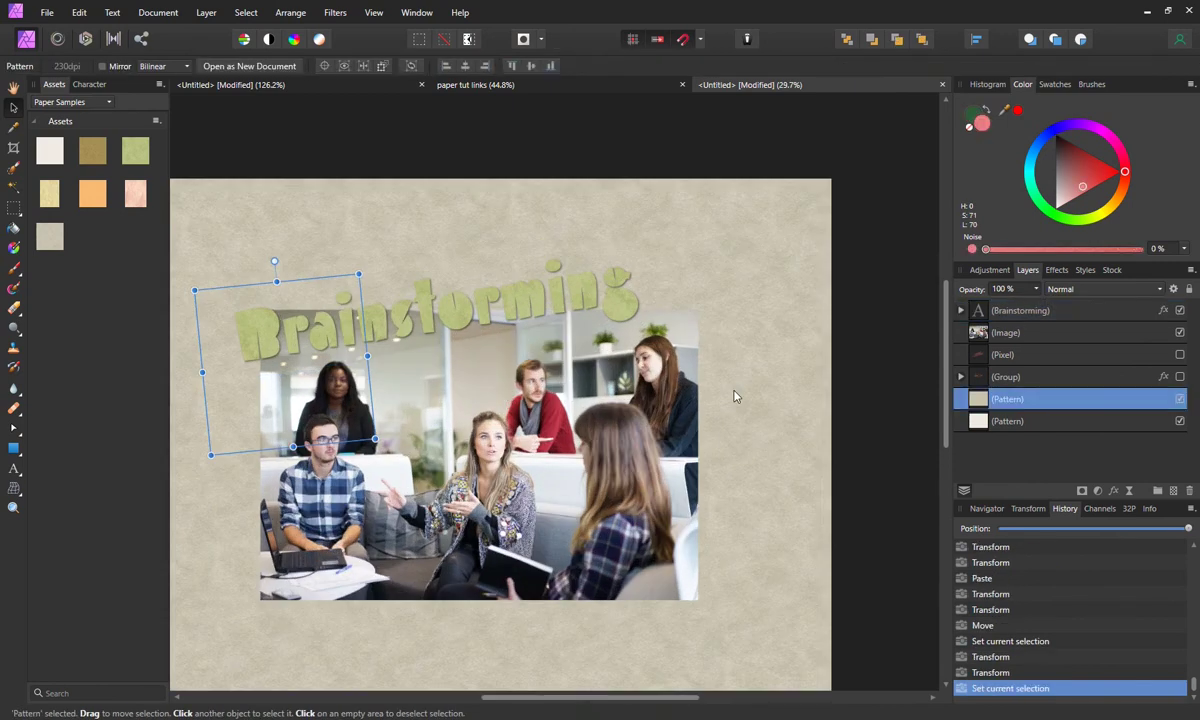
key("ctrl+d")
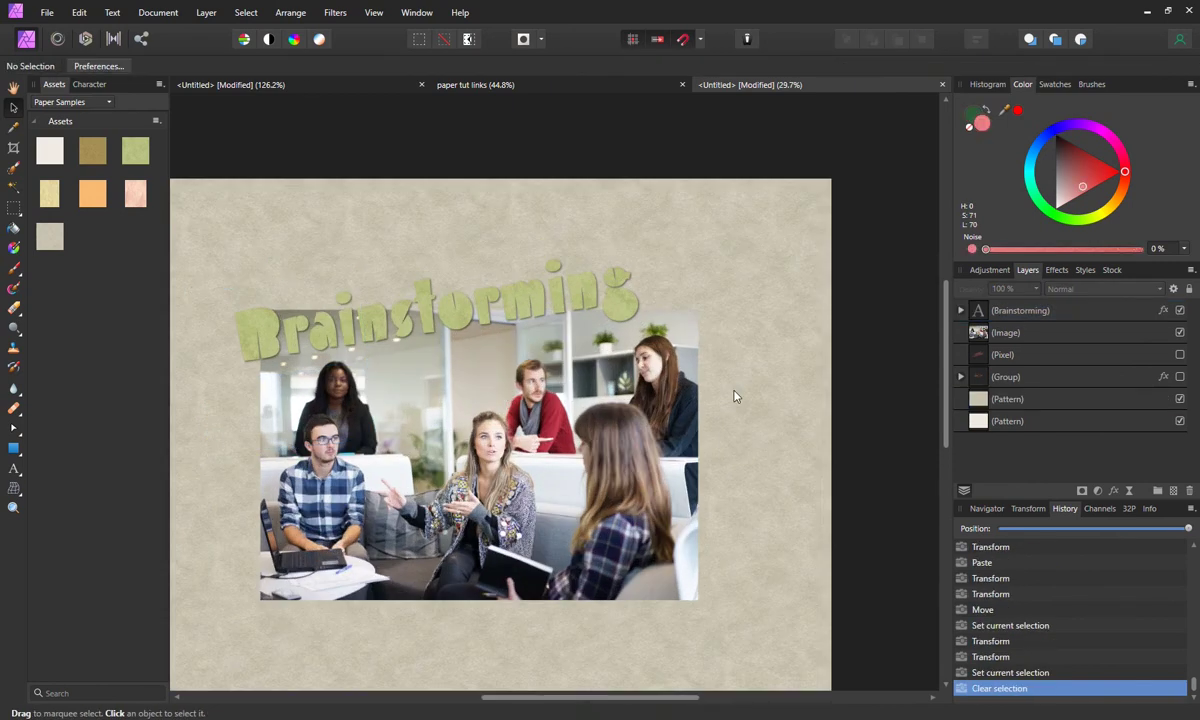